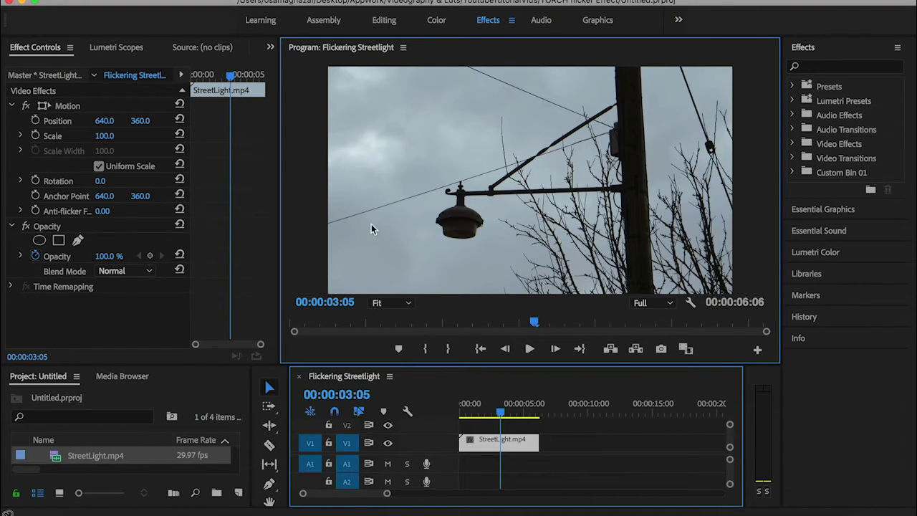
- Create a new color matte at 1280 × 720, 25.00 fps with square pixels
click(243, 495)
click(240, 493)
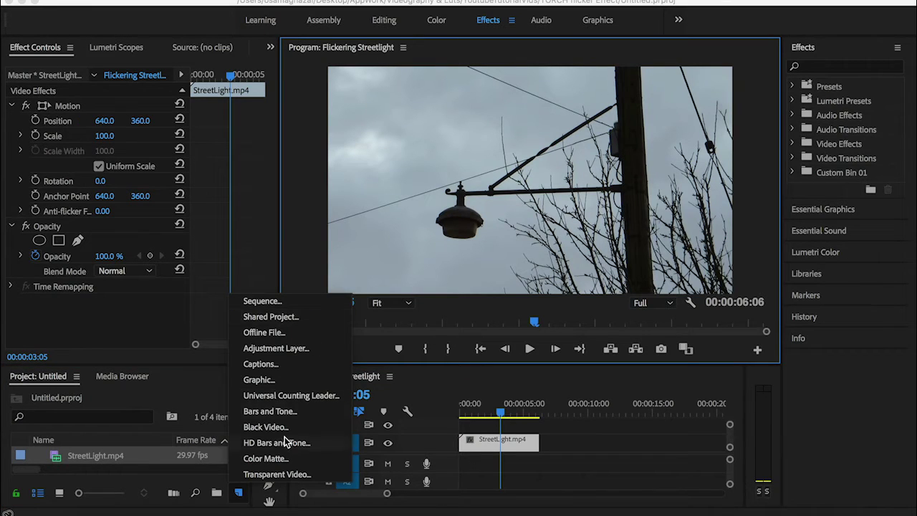
click(271, 459)
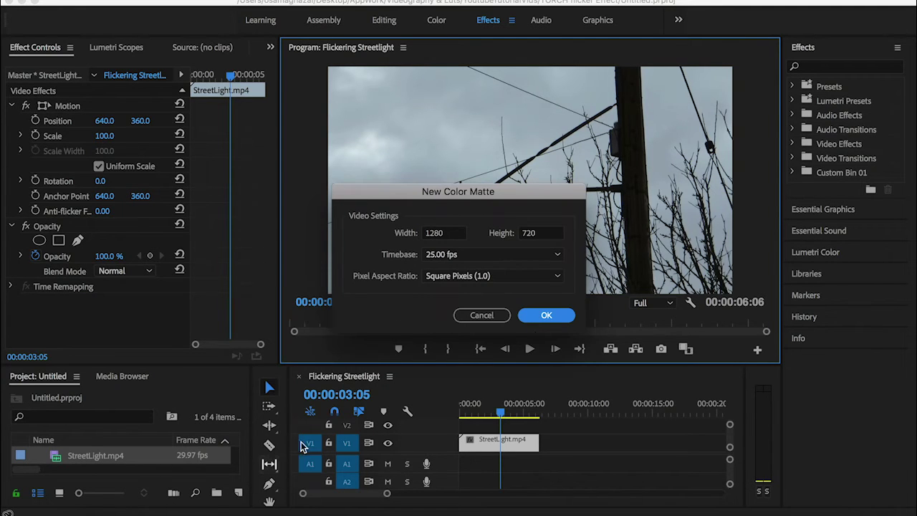
click(537, 316)
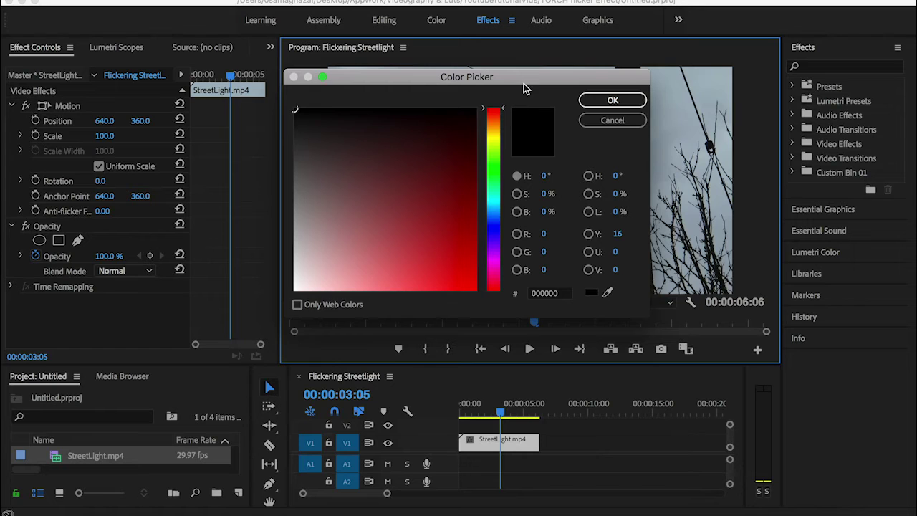
- Choose a pale yellow for the matte and keep the name Color Matte
drag(534, 80, 710, 188)
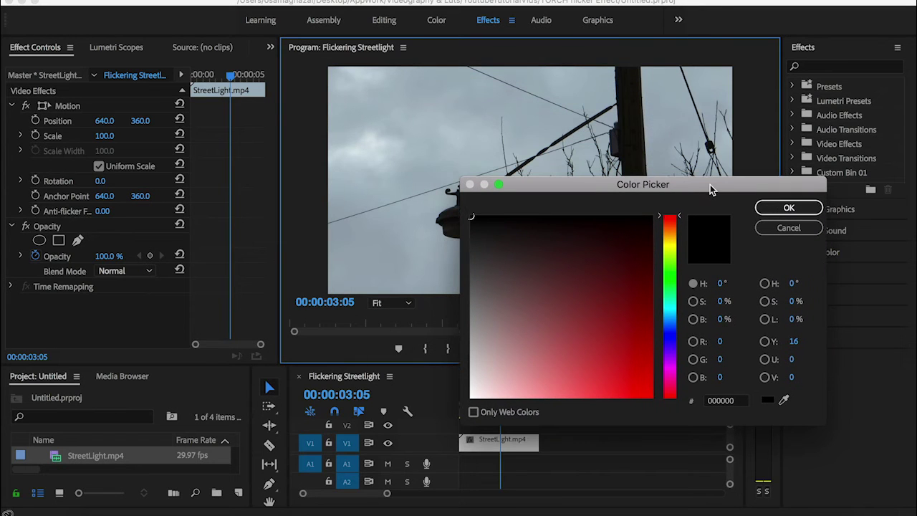
drag(687, 186, 902, 139)
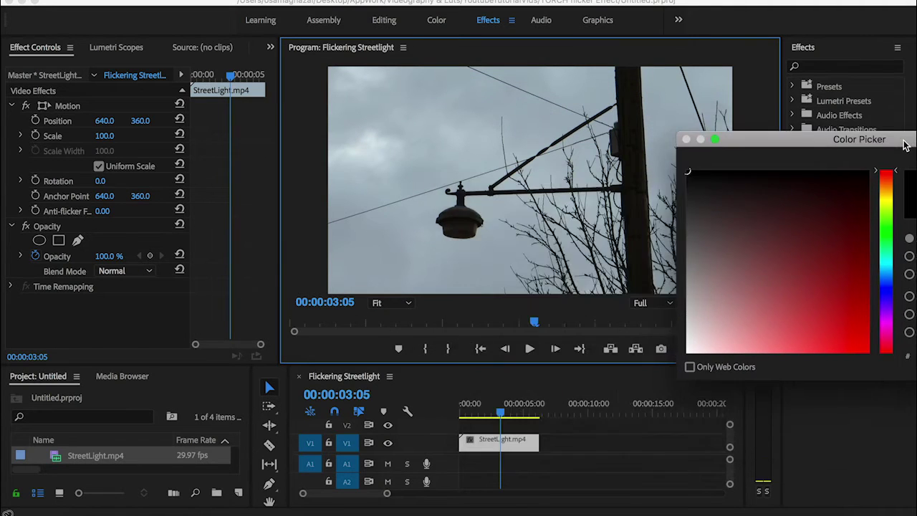
drag(883, 182, 886, 201)
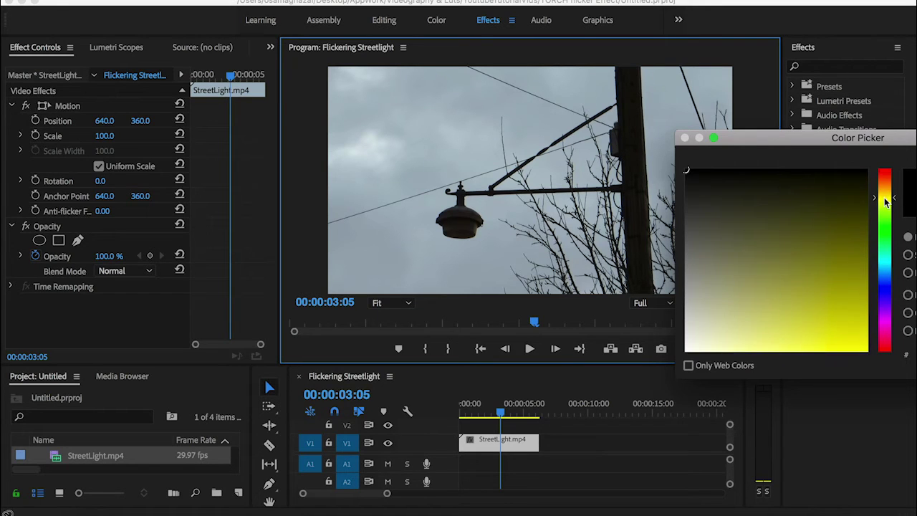
drag(741, 303, 732, 310)
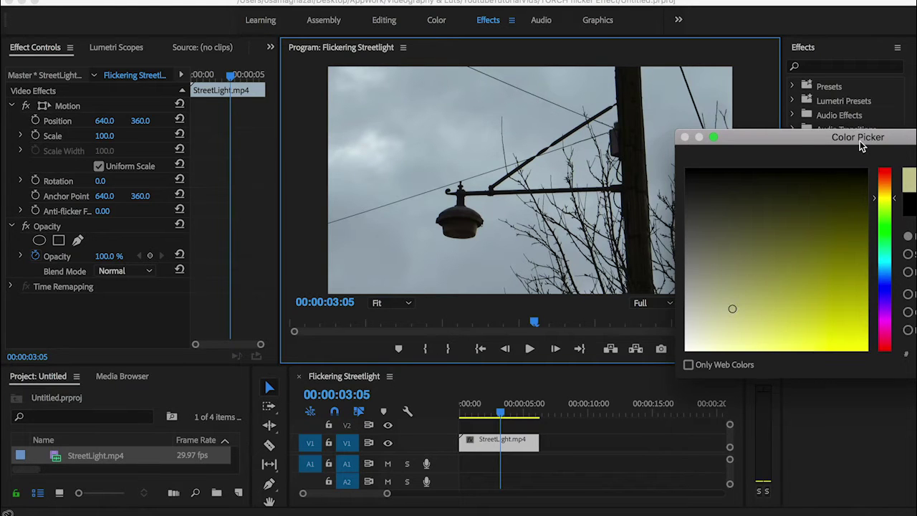
double_click(859, 140)
click(838, 181)
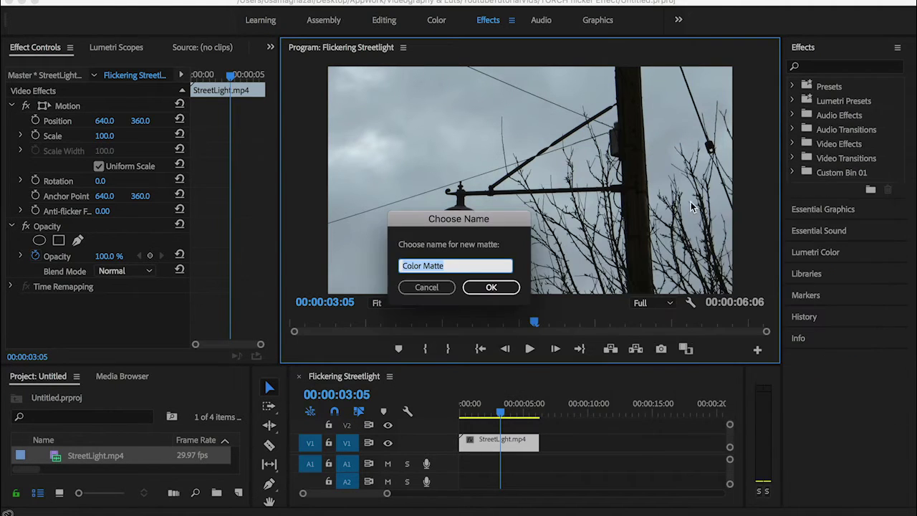
click(491, 286)
- Place the Color Matte on V2 at the sequence start and extend it to the end of StreetLight.mp4
drag(77, 459, 456, 430)
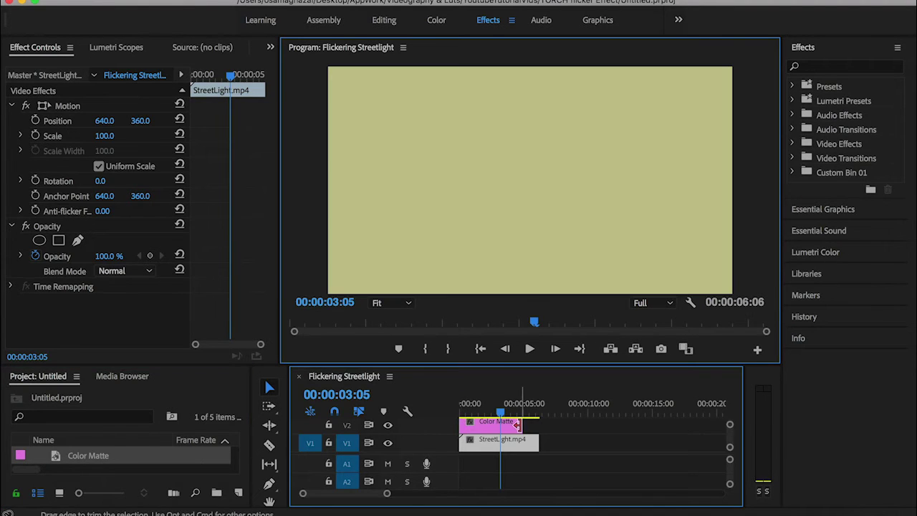
drag(521, 425, 540, 425)
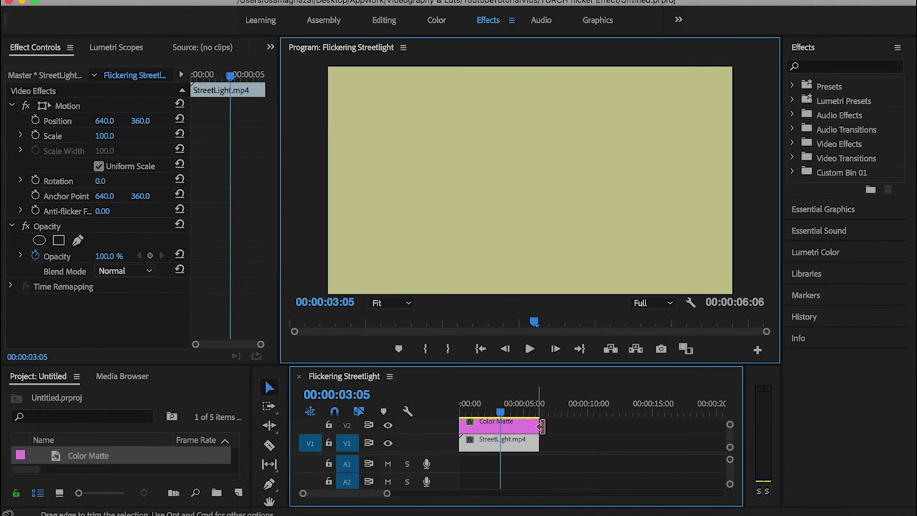
- Lower the Color Matte clip's opacity to 70% and start a freehand opacity mask at the edge of the lamp's glass
click(499, 424)
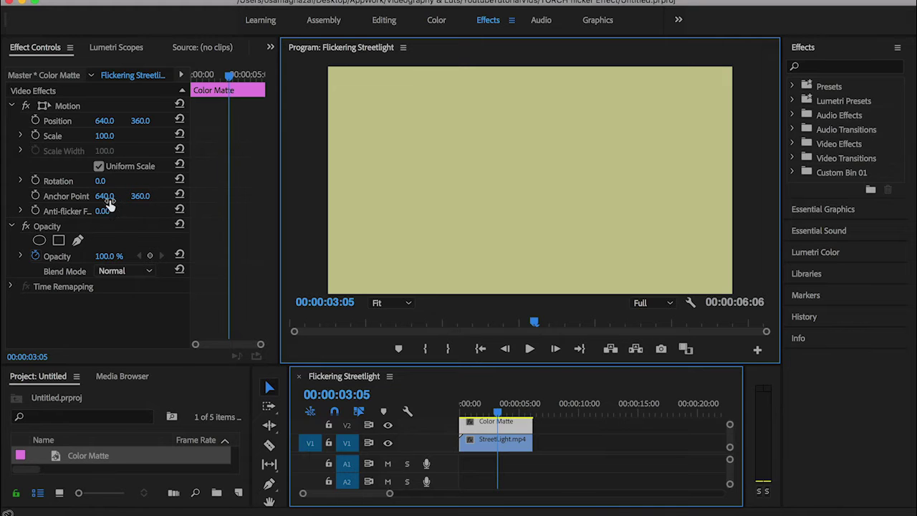
drag(106, 257, 47, 279)
click(78, 241)
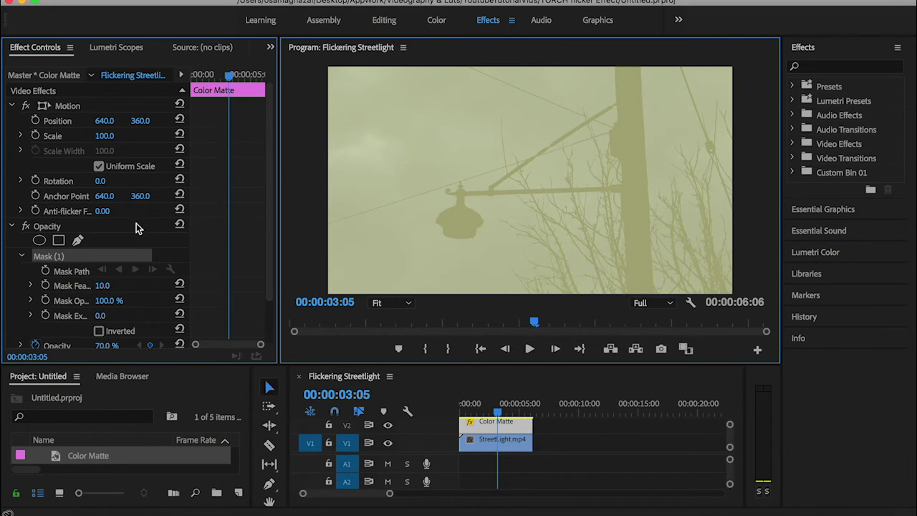
click(441, 226)
key(super+equal)
key(super+equal)
key(h)
drag(403, 224, 485, 162)
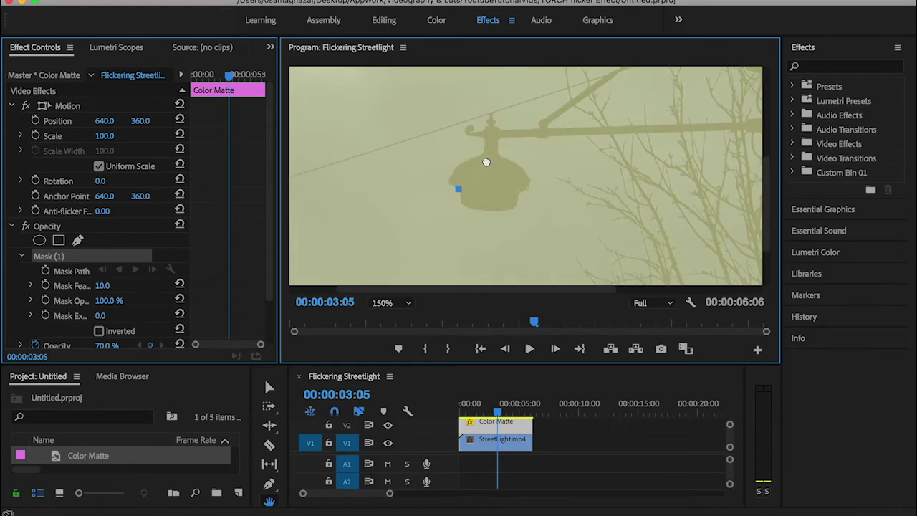
- Draw the opacity mask around the lamp's glass below the shade, closing the path so the matte fills only the glass
click(78, 240)
click(53, 346)
key(Delete)
key(p)
drag(469, 209, 521, 191)
click(504, 212)
click(529, 182)
click(502, 186)
click(477, 183)
click(448, 175)
key(super+equal)
key(super+equal)
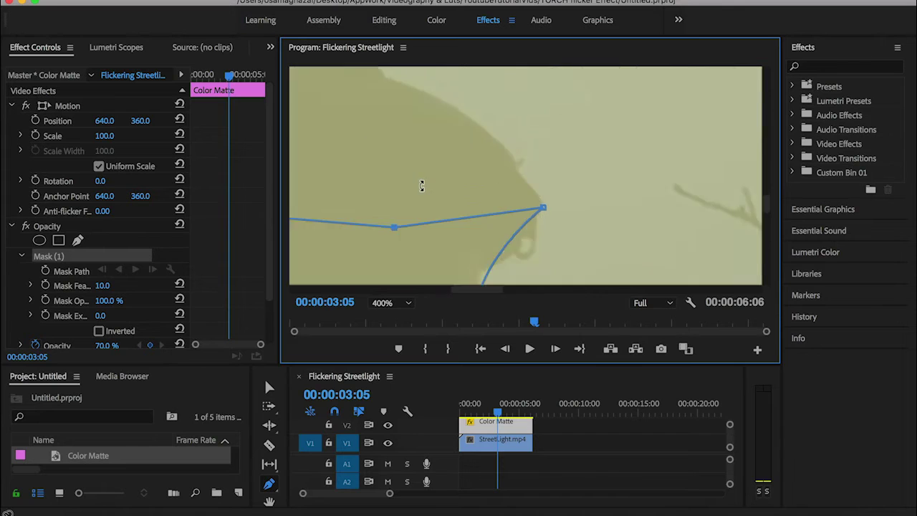
click(315, 198)
click(341, 212)
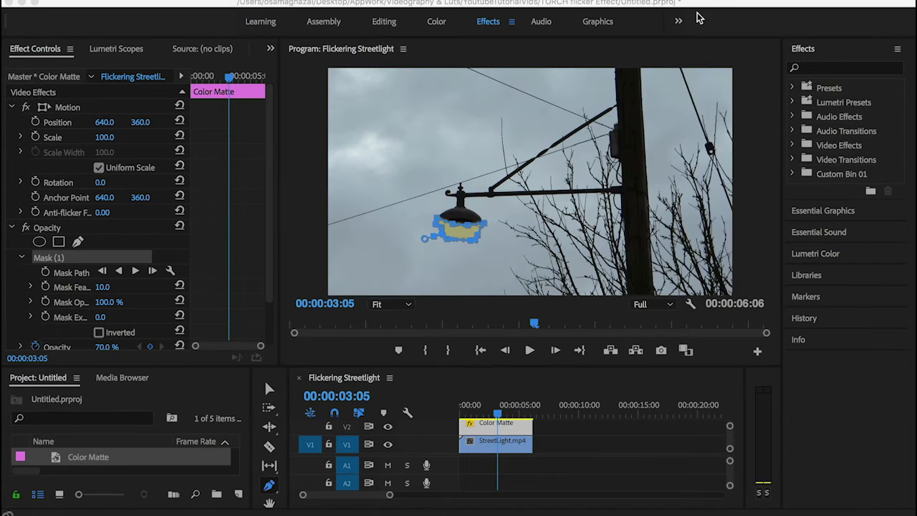
click(713, 5)
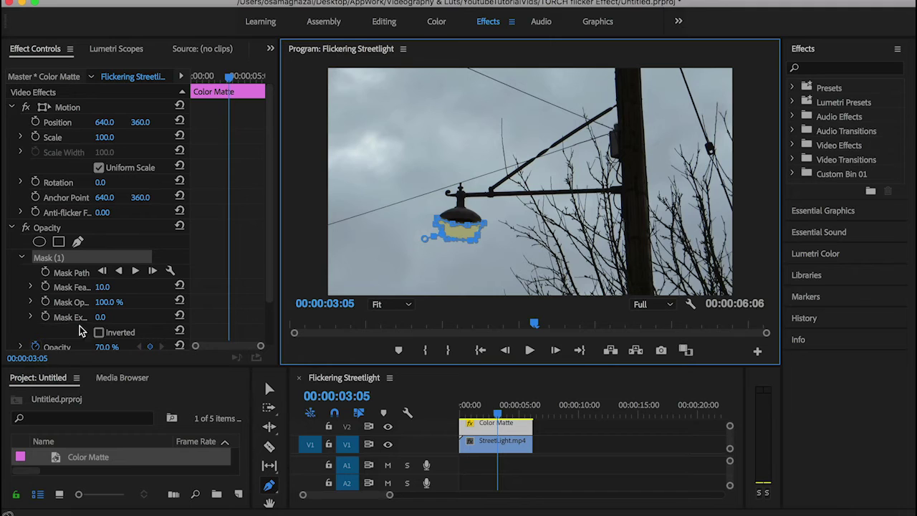
- Set the mask feather on the Color Matte to 27
click(101, 288)
text(10)
drag(106, 288, 117, 288)
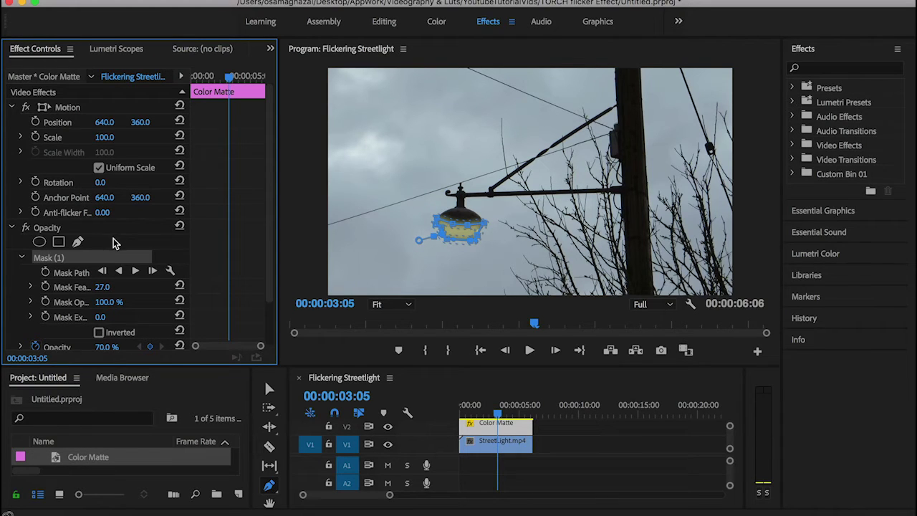
- Set the Color Matte's opacity to 100% and deselect the mask to check the lit lamp
scroll(152, 315, down, 1)
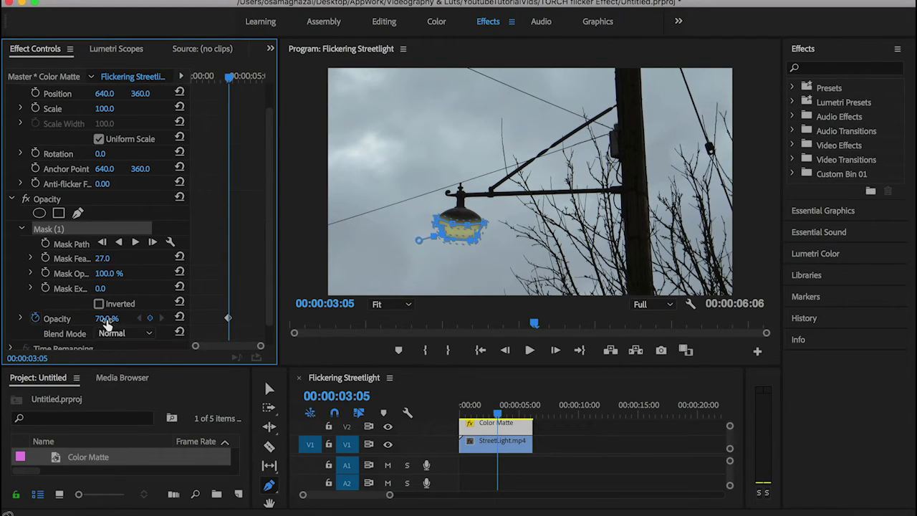
click(107, 319)
text(100)
key(Return)
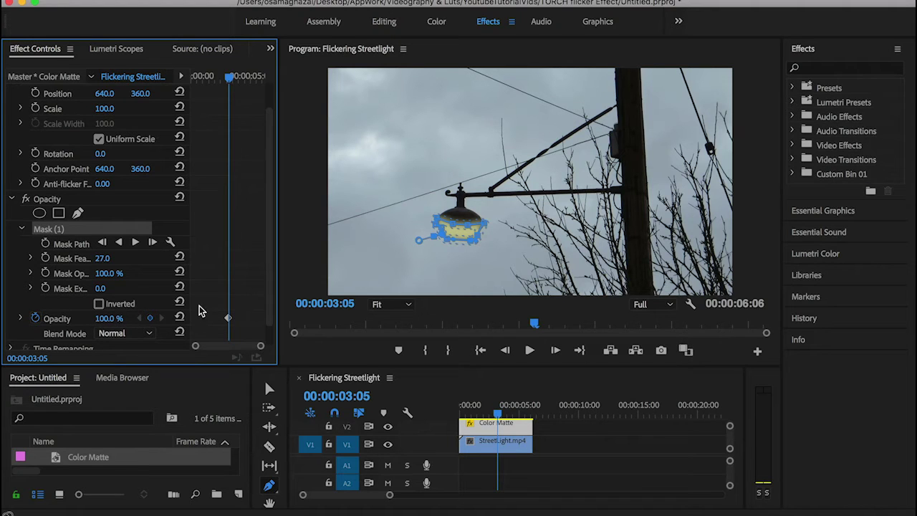
key(v)
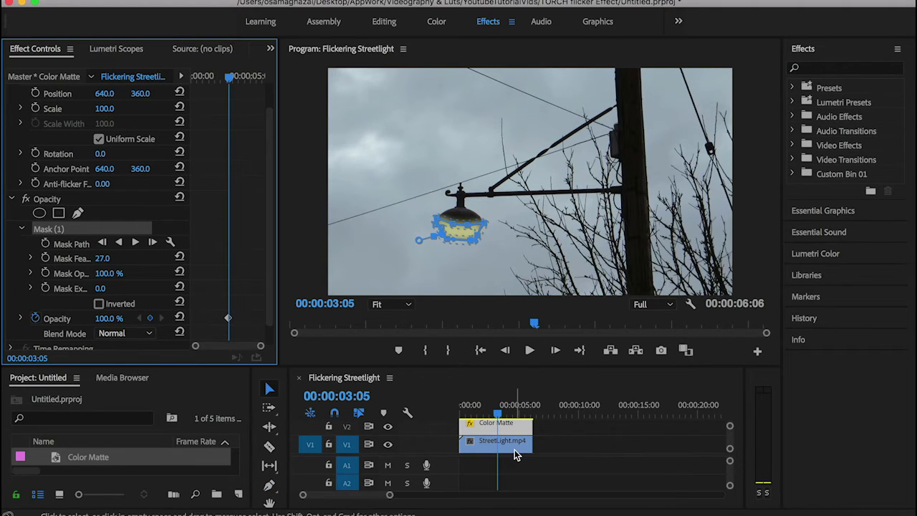
click(515, 449)
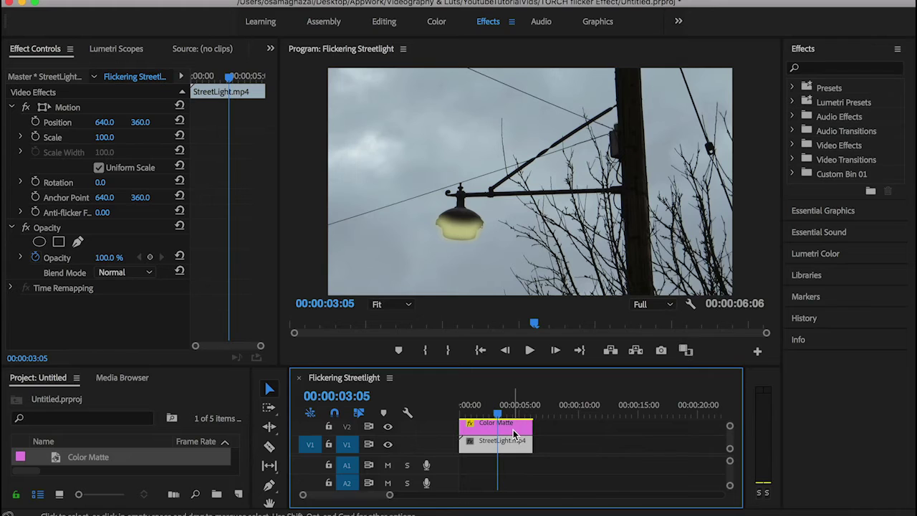
- Shift the Color Matte's mask slightly downward so the glow sits below the lamp's shade
click(511, 428)
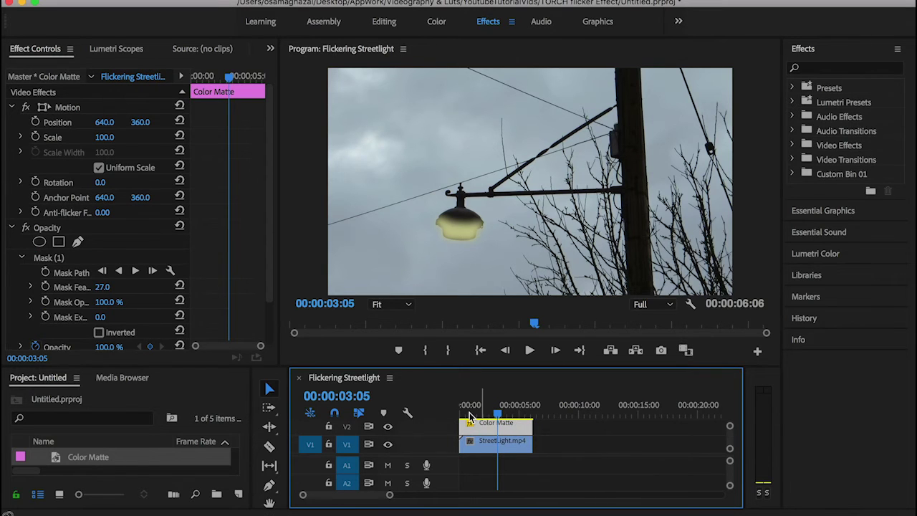
scroll(210, 266, down, 2)
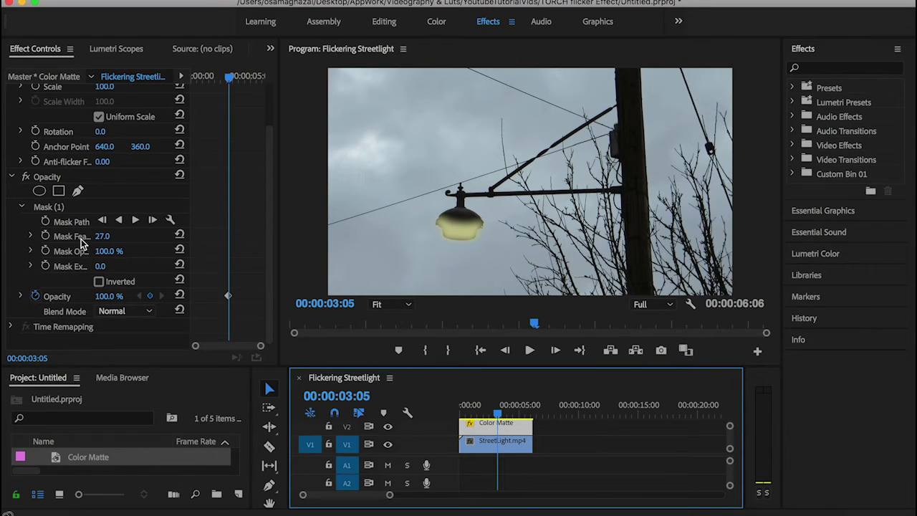
click(59, 206)
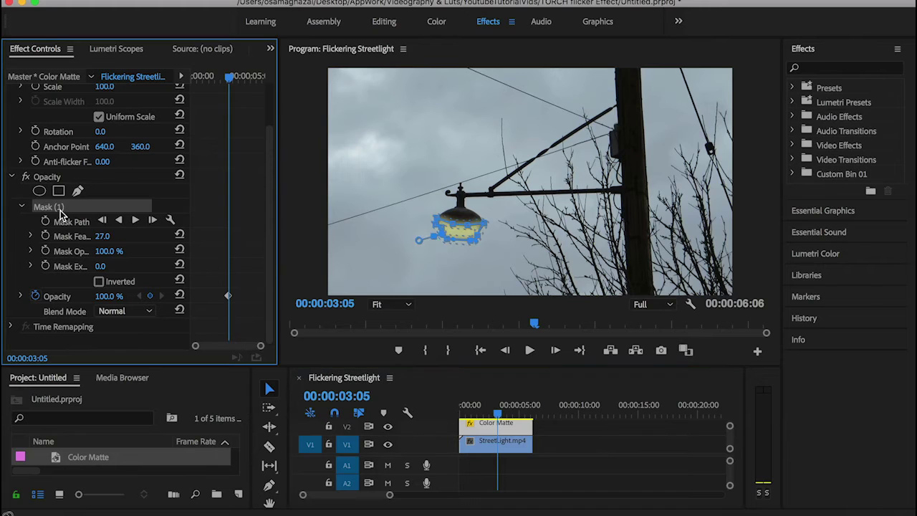
click(470, 231)
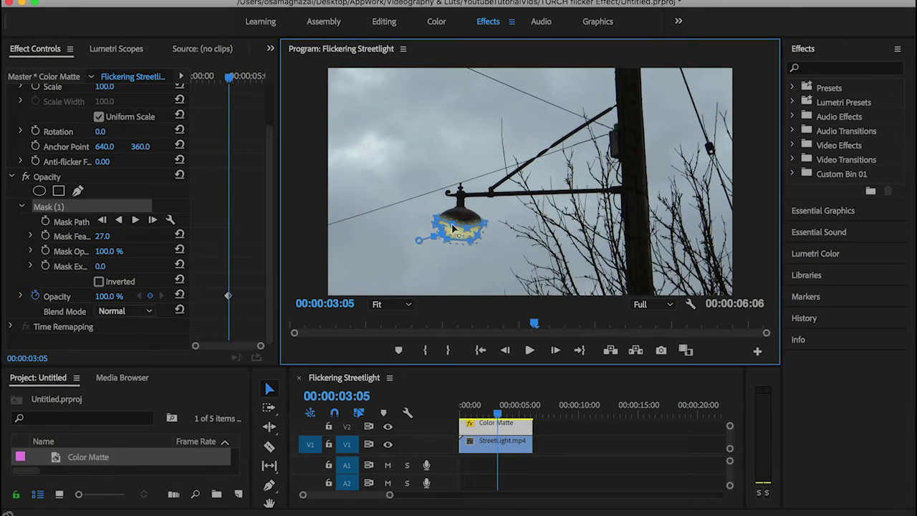
drag(453, 224, 452, 228)
click(506, 440)
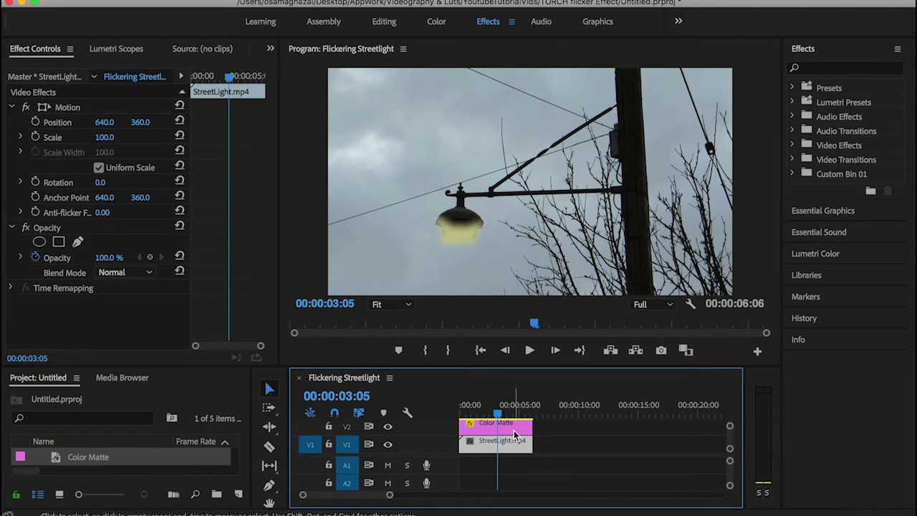
- Duplicate the masked Color Matte clip onto V3, directly above the one on V2
click(514, 428)
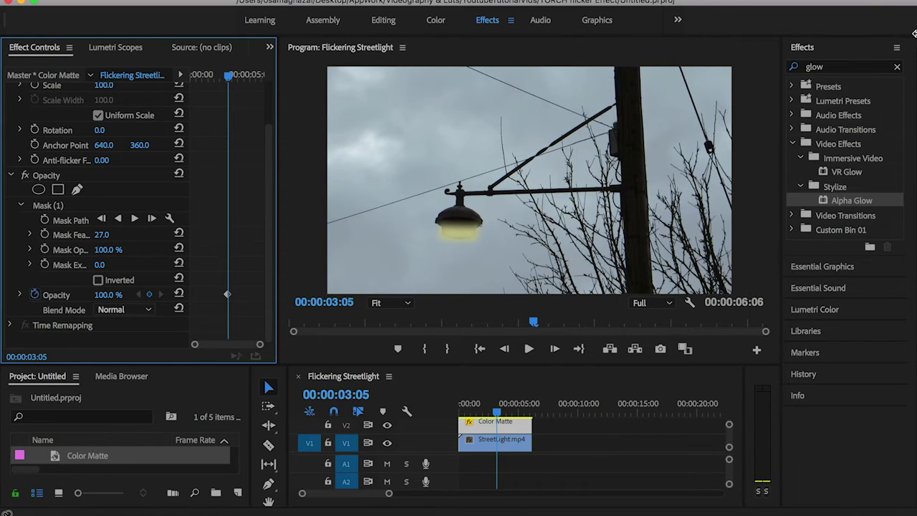
scroll(503, 439, up, 2)
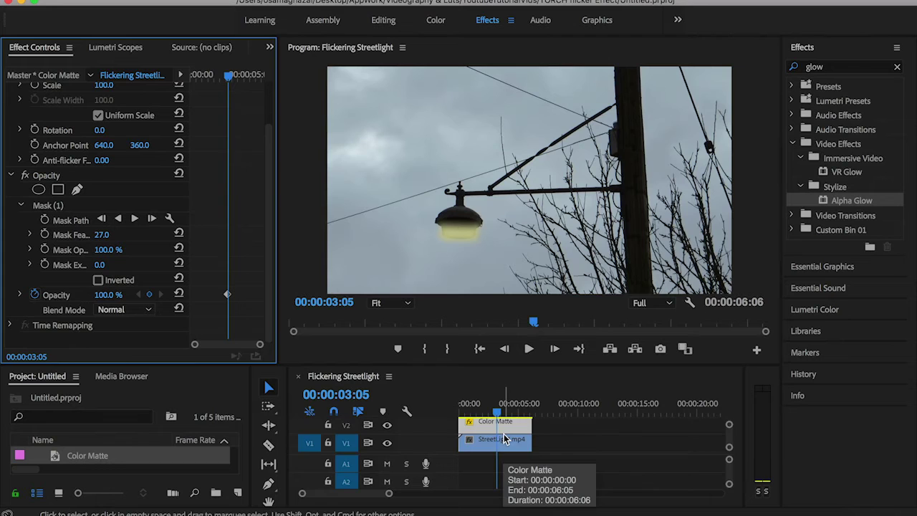
drag(502, 449, 503, 429)
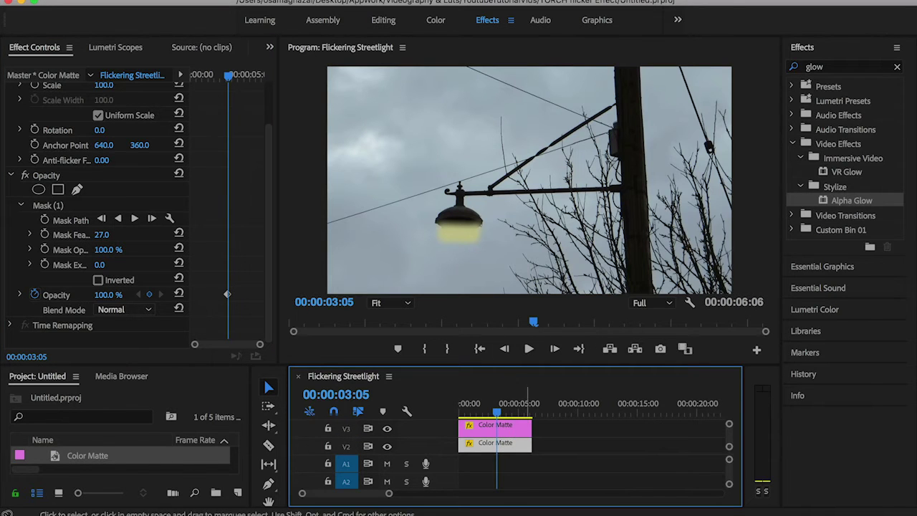
- Search the effects for "gaus" and apply Gaussian Blur to the Color Matte on V2
click(897, 67)
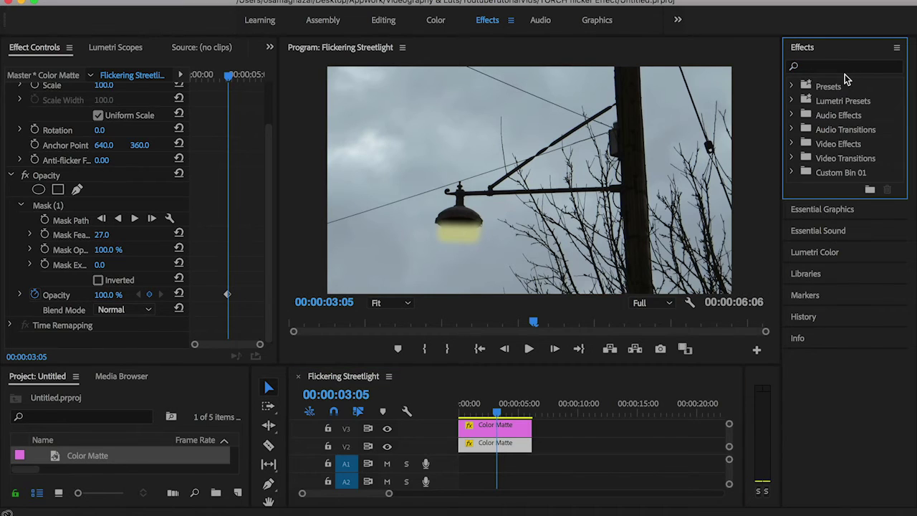
click(850, 68)
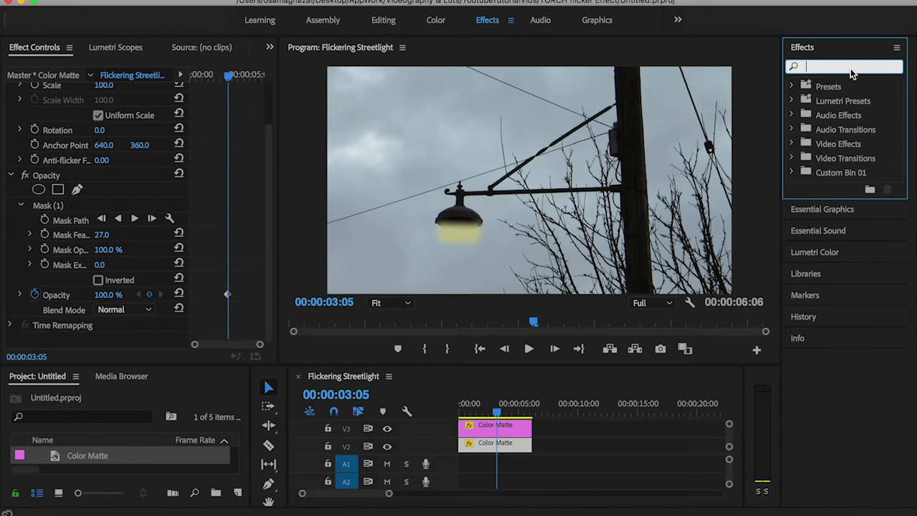
text(gu)
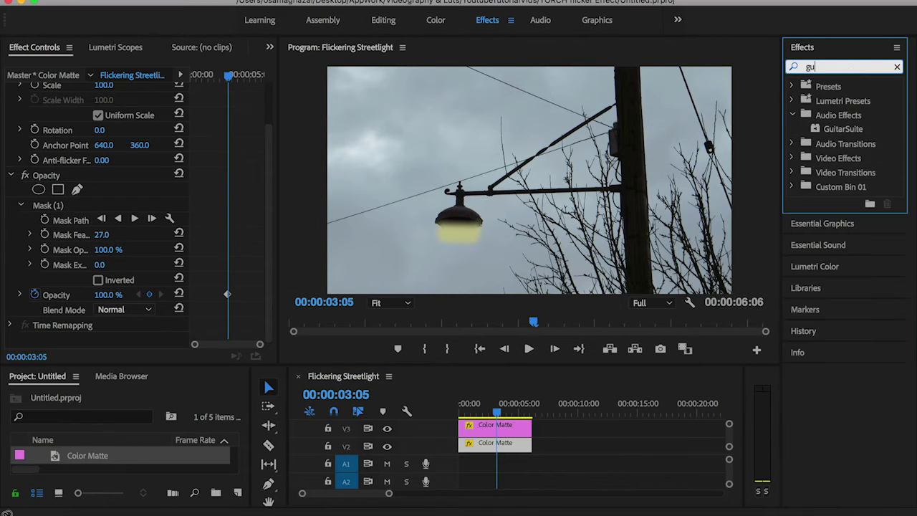
key(BackSpace)
text(aus)
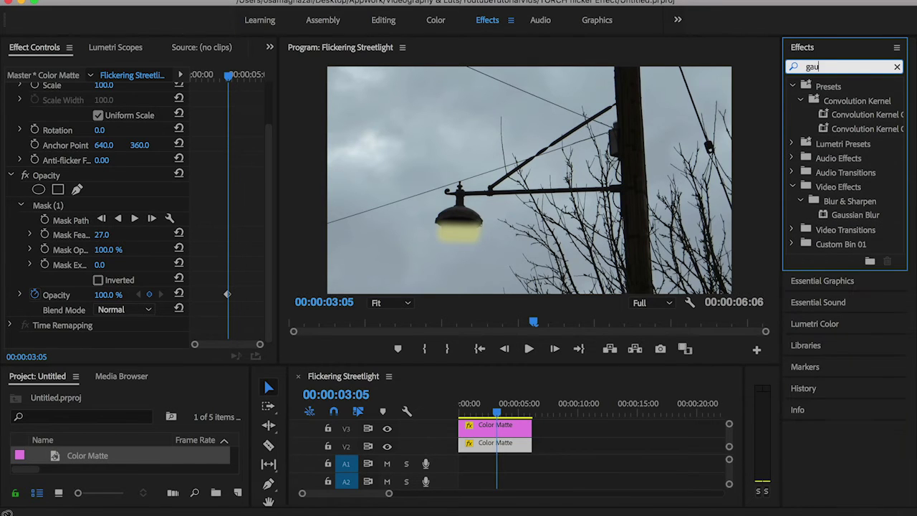
drag(863, 214, 507, 445)
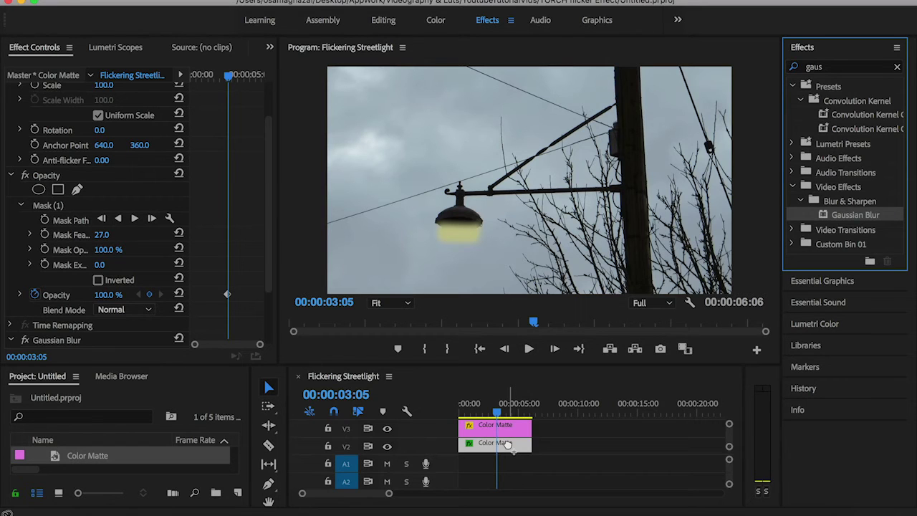
click(266, 302)
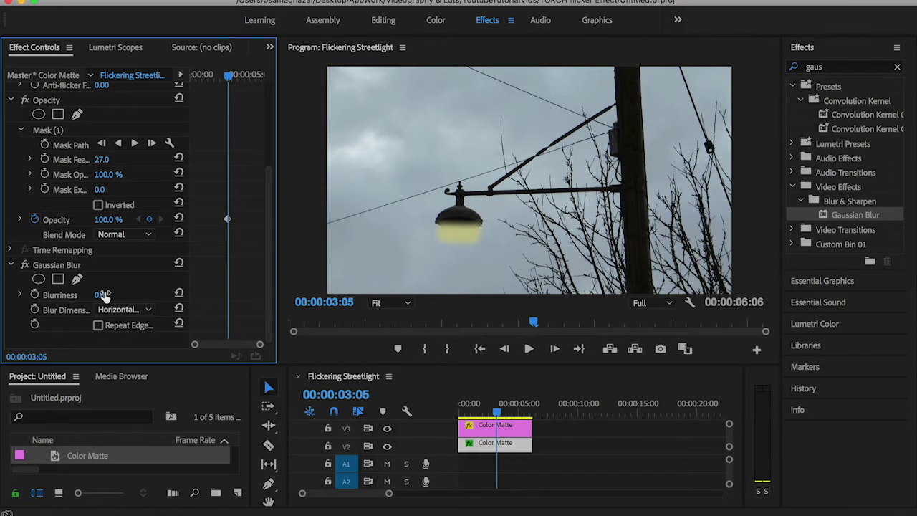
- Set the V2 Color Matte's Gaussian Blur blurriness to 209 and its mask feather to 81
drag(106, 295, 198, 295)
drag(107, 295, 112, 296)
scroll(262, 199, up, 3)
drag(101, 202, 143, 202)
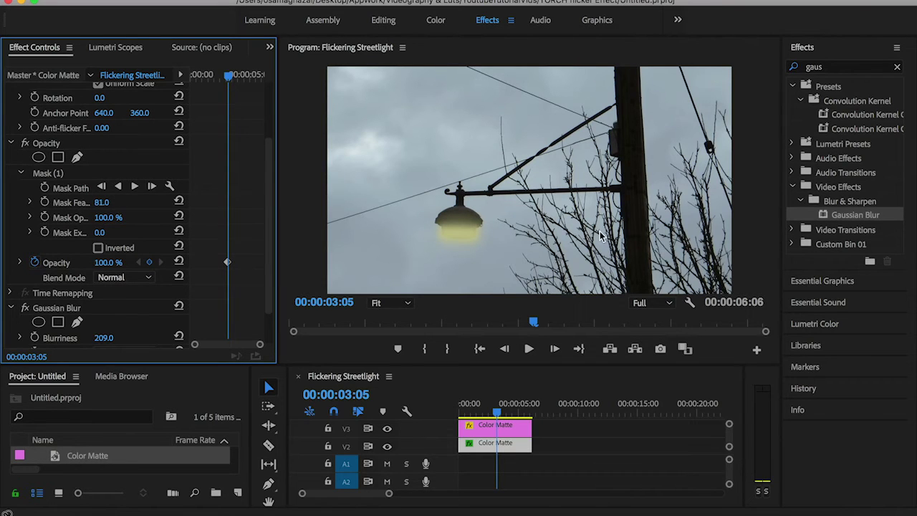
- Search the effects for "glow" and apply Alpha Glow to the Color Matte on V2
click(898, 67)
click(828, 70)
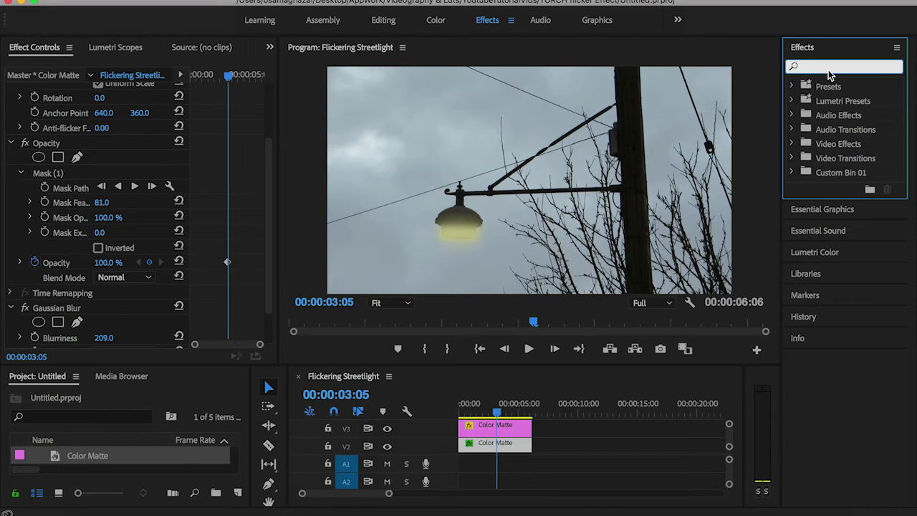
text(glow)
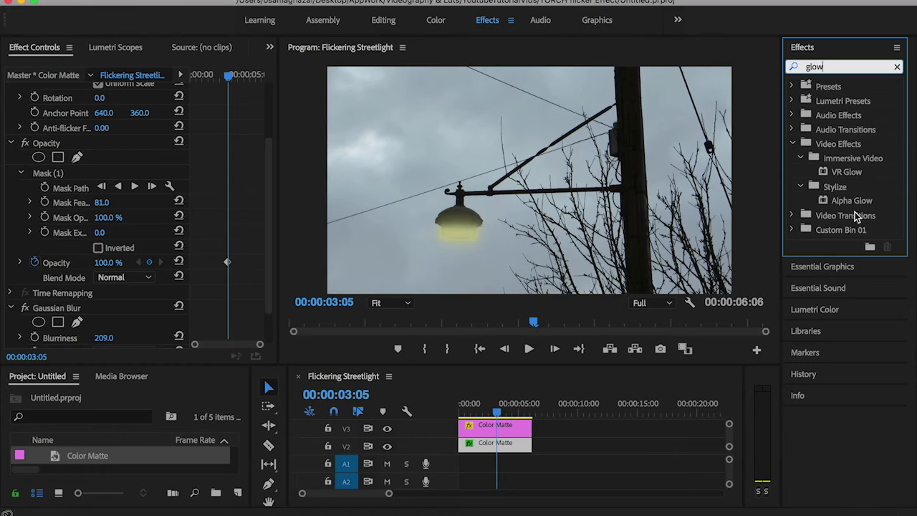
drag(867, 202, 487, 446)
click(266, 262)
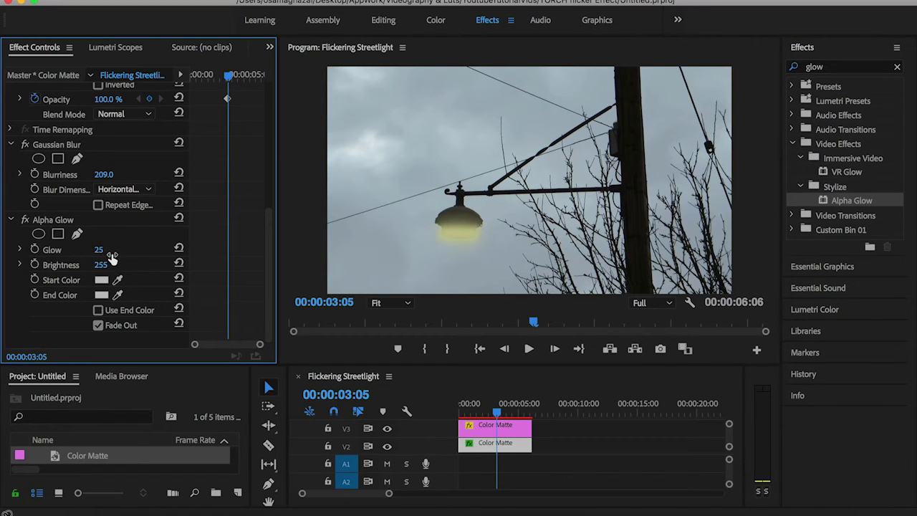
- Set Alpha Glow's glow amount to 59 and enable its end color with a pale yellow, hue 57°
mouse_move(107, 252)
mouse_down()
mouse_move(161, 252)
mouse_move(111, 252)
mouse_move(108, 265)
mouse_up()
drag(101, 265, 95, 280)
click(99, 311)
click(101, 296)
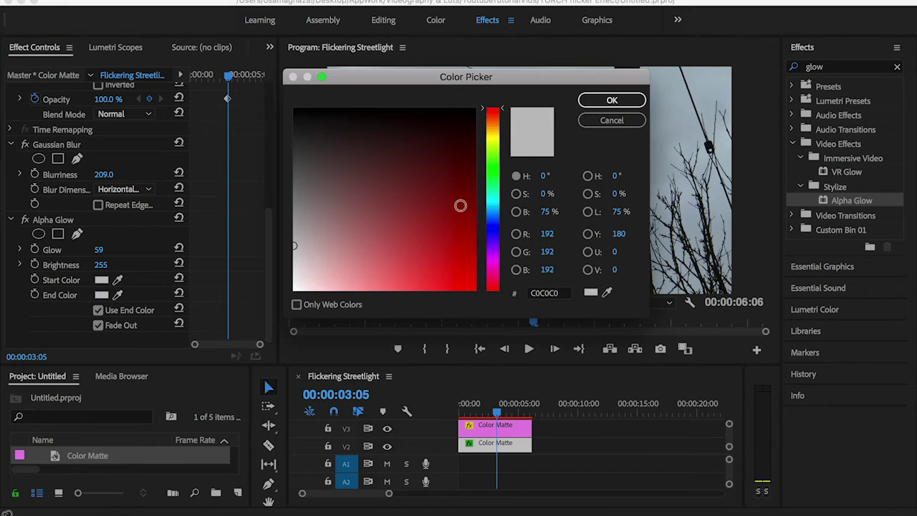
click(498, 137)
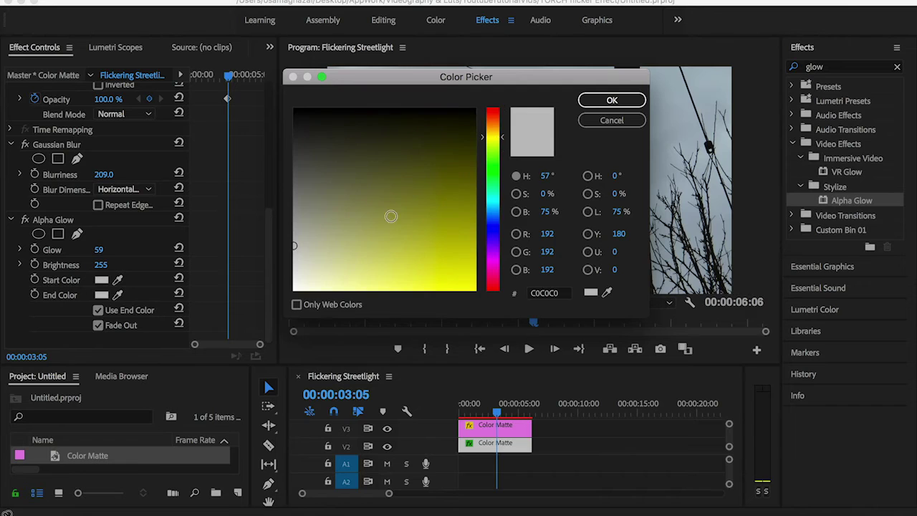
drag(365, 244, 332, 254)
key(Return)
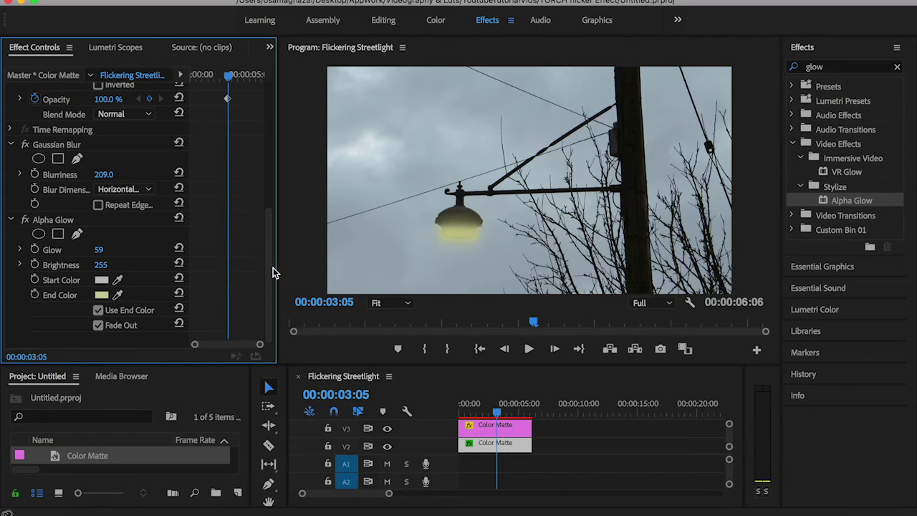
scroll(272, 267, up, 1)
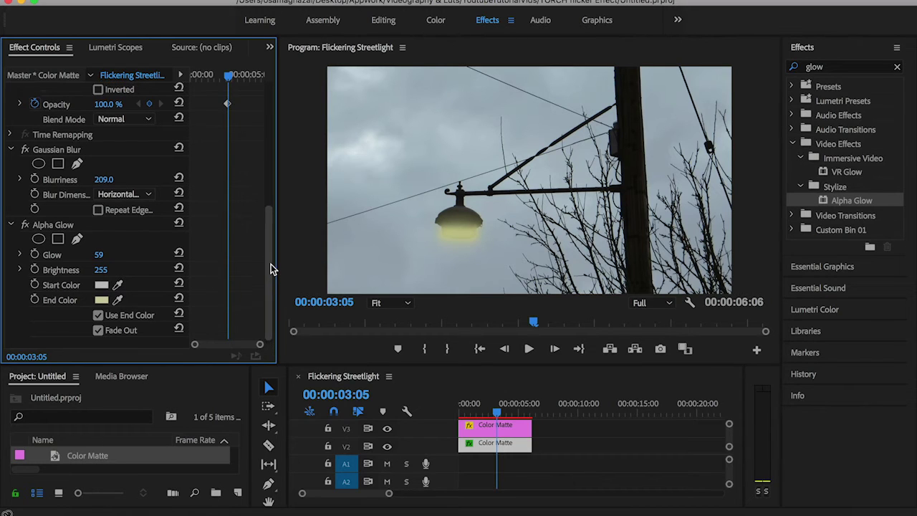
- Find "bright" in the effects and apply Brightness & Contrast to the V2 Color Matte, with brightness 93 and contrast 38
click(896, 68)
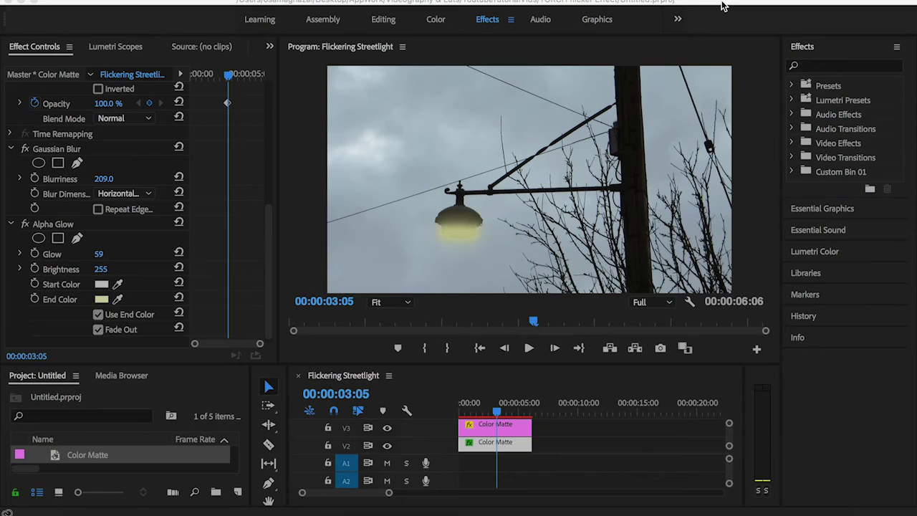
click(722, 6)
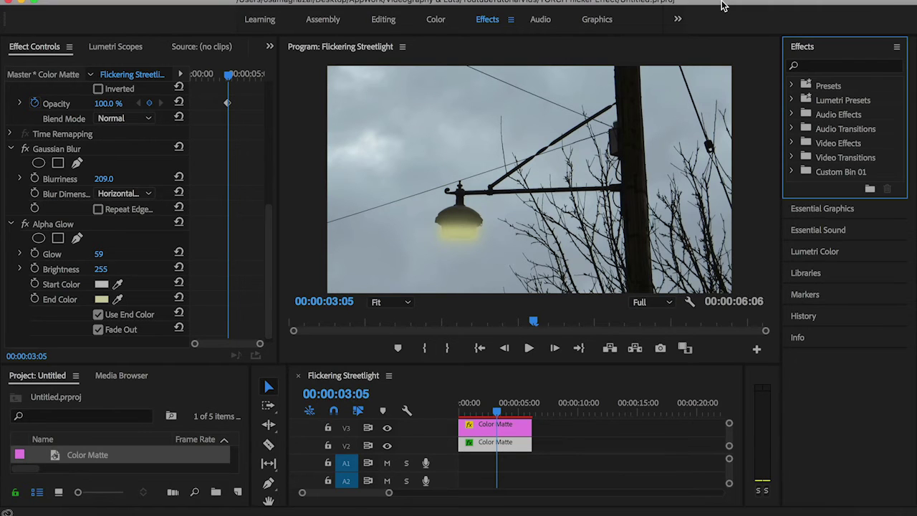
click(844, 68)
text(bright)
drag(888, 179, 482, 442)
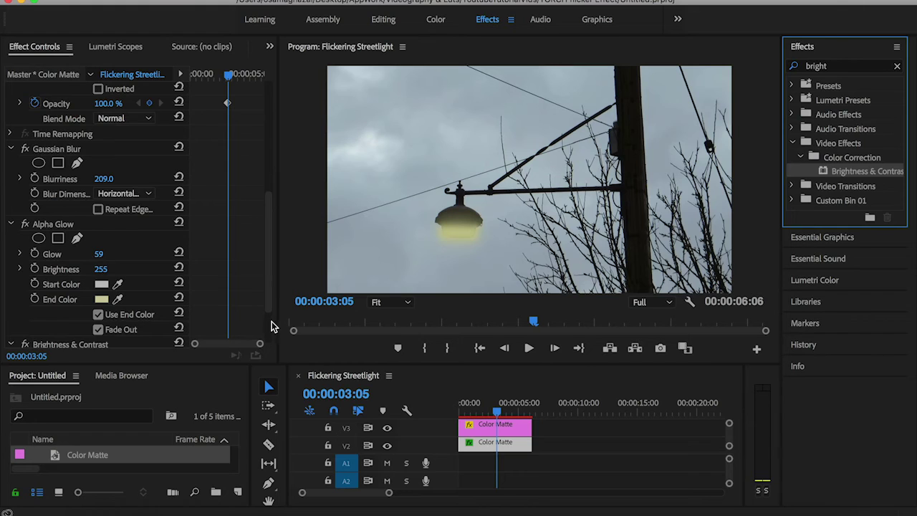
scroll(272, 321, down, 3)
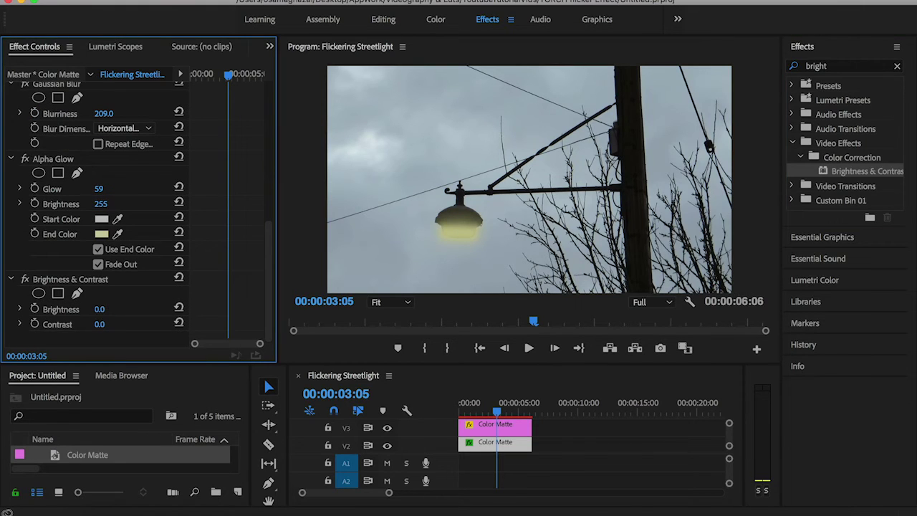
drag(99, 309, 128, 324)
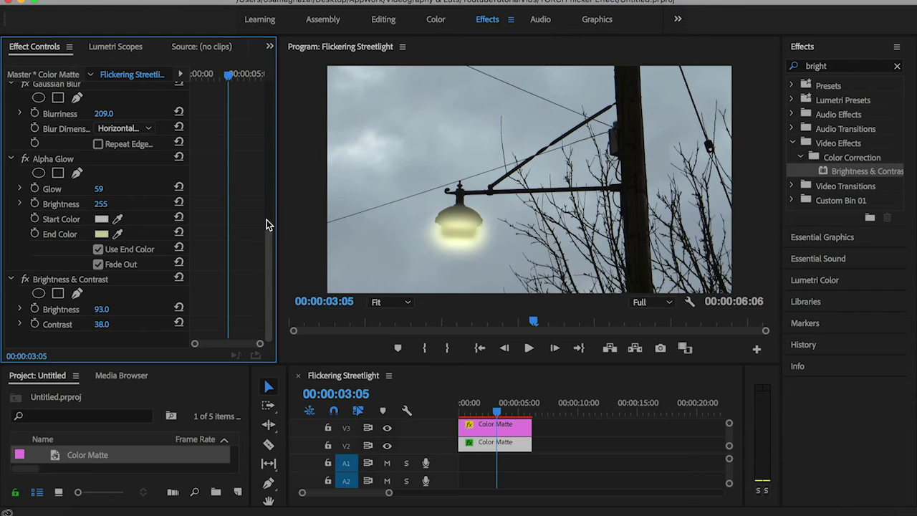
- Try the Screen blend mode on the V2 Color Matte and undo it
scroll(265, 208, up, 2)
scroll(265, 186, up, 8)
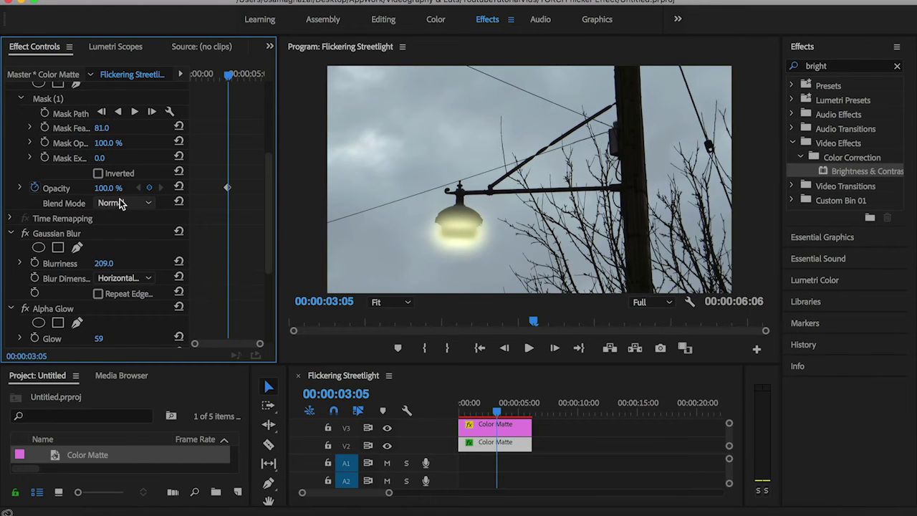
click(120, 202)
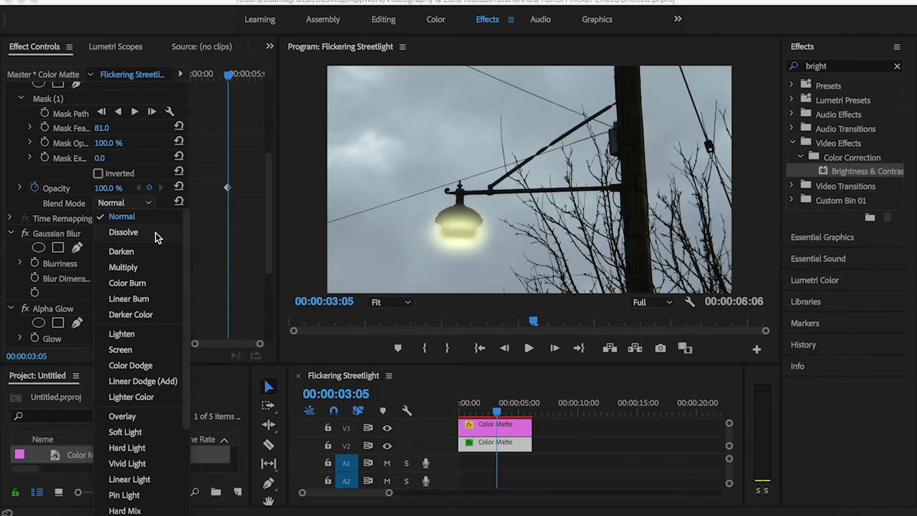
click(128, 349)
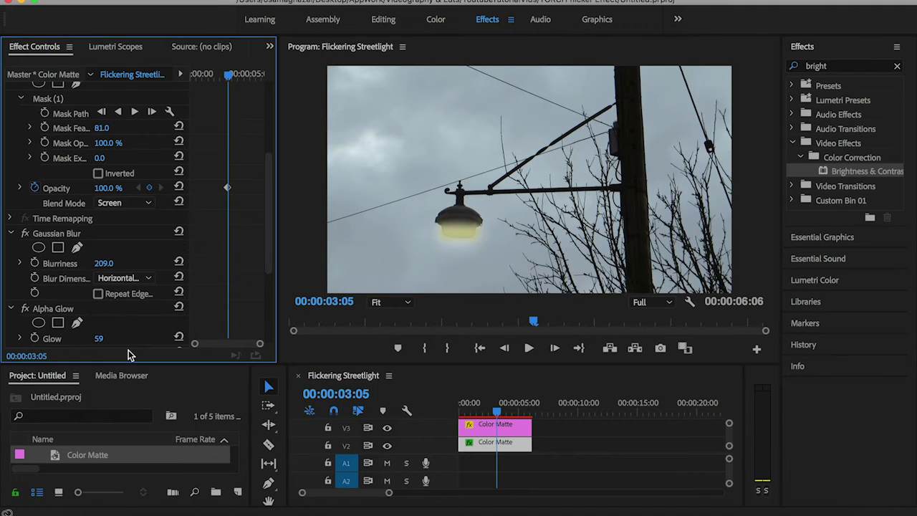
key(super+z)
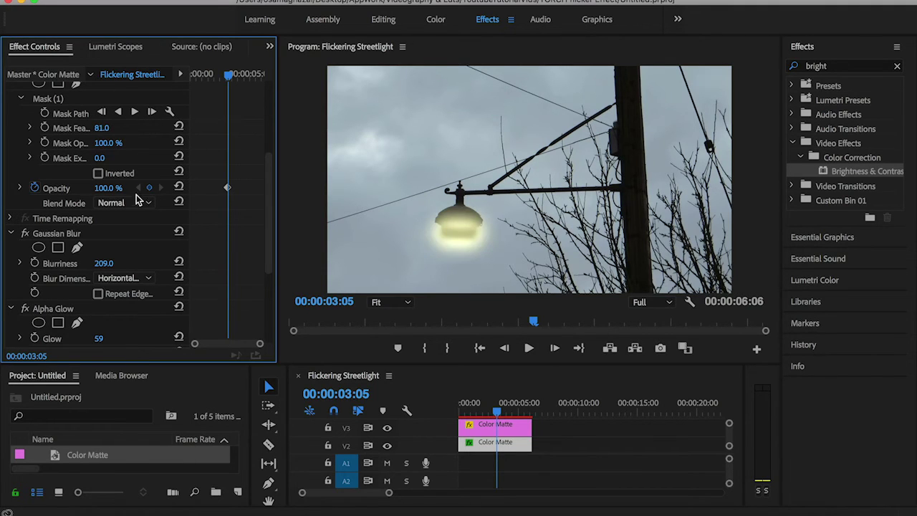
- Set the V2 Color Matte's blend mode to Linear Dodge (Add) and its Gaussian Blur blurriness to 286
click(133, 202)
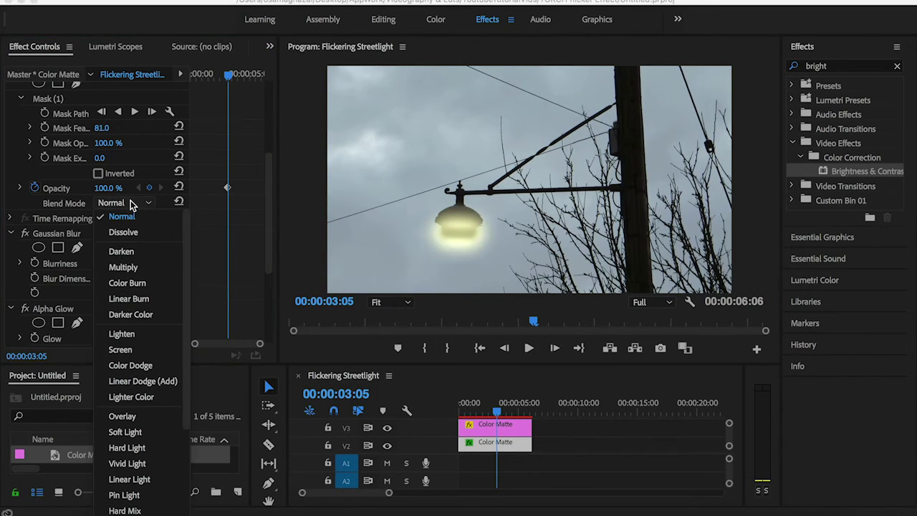
click(133, 382)
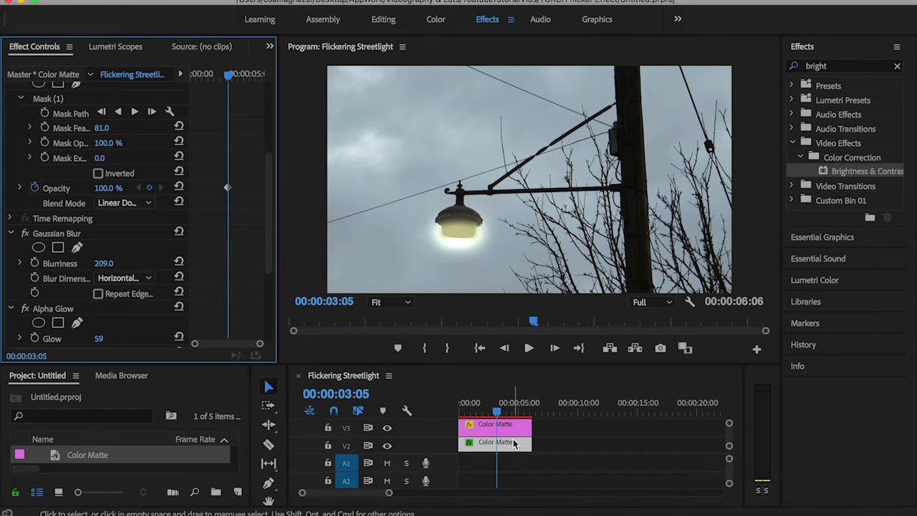
scroll(515, 431, up, 1)
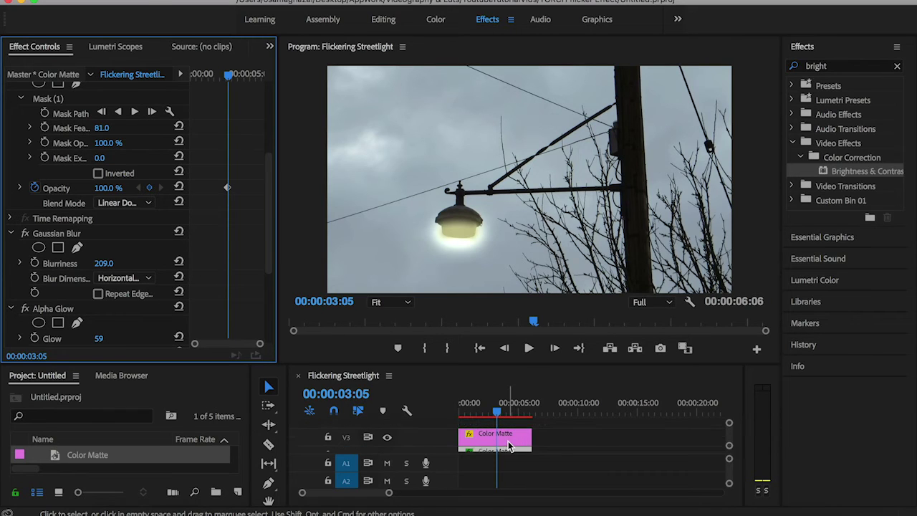
drag(510, 434, 512, 420)
scroll(504, 429, down, 1)
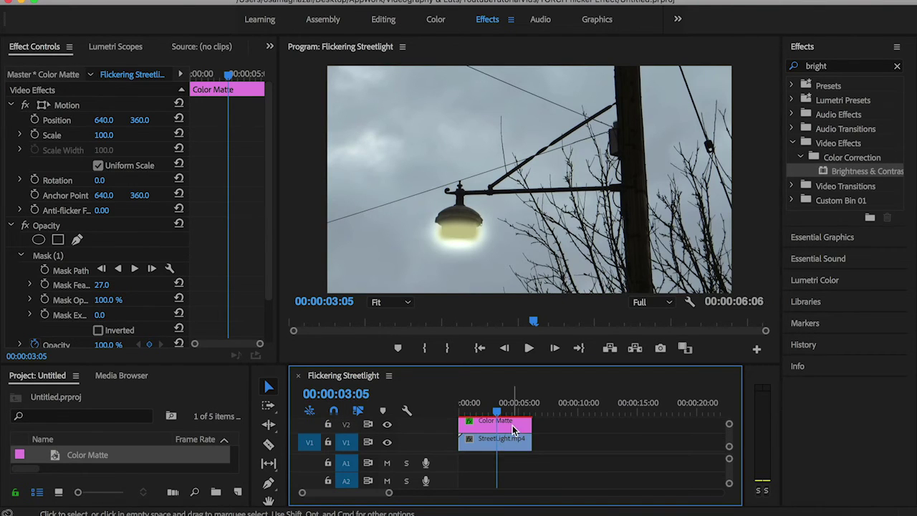
scroll(506, 444, down, 1)
scroll(274, 283, down, 10)
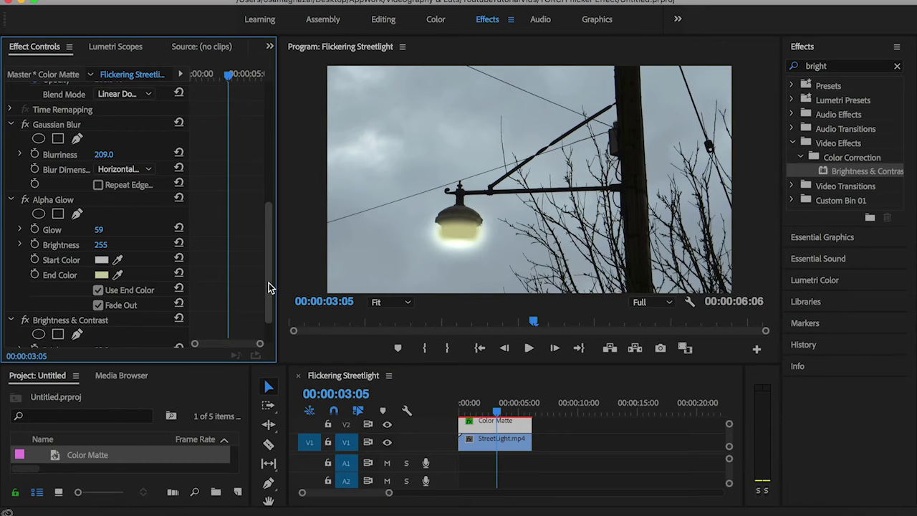
scroll(265, 272, up, 2)
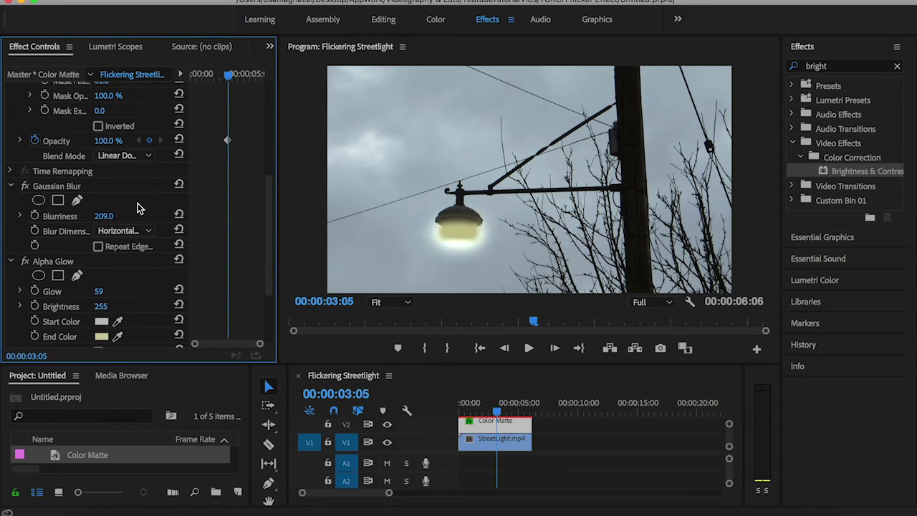
drag(106, 217, 111, 216)
- Pull the lower corners of the V2 Color Matte's mask slightly down to enlarge the glow beneath the lamp, and deselect the clip
scroll(57, 255, up, 5)
click(59, 209)
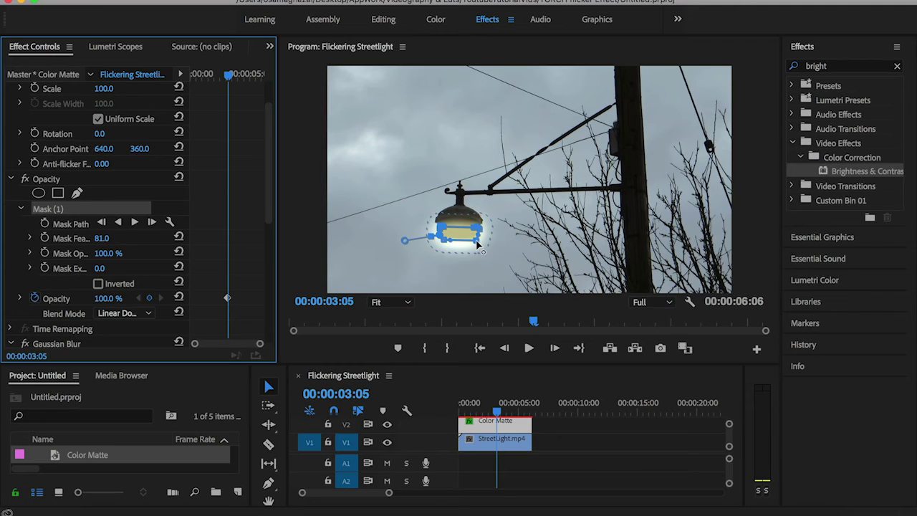
mouse_move(478, 245)
mouse_down()
mouse_move(490, 254)
mouse_move(485, 248)
mouse_up()
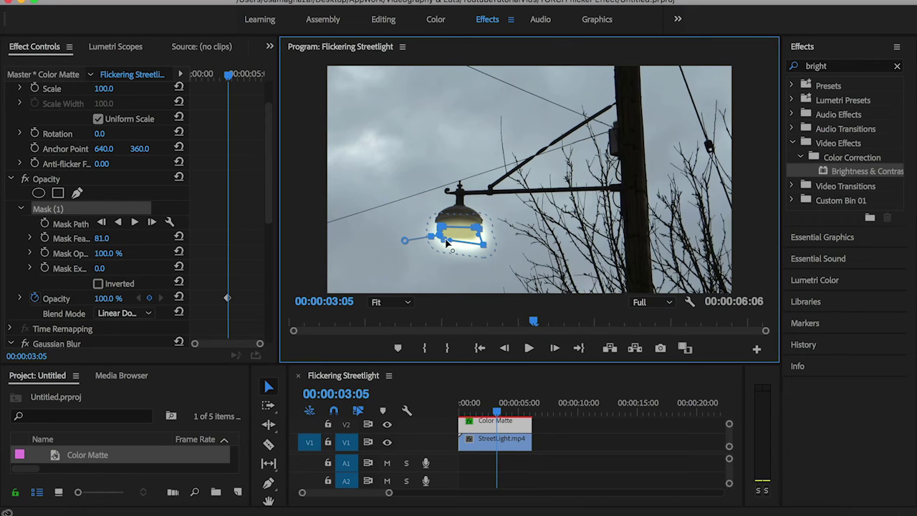
key(super+equal)
key(super+equal)
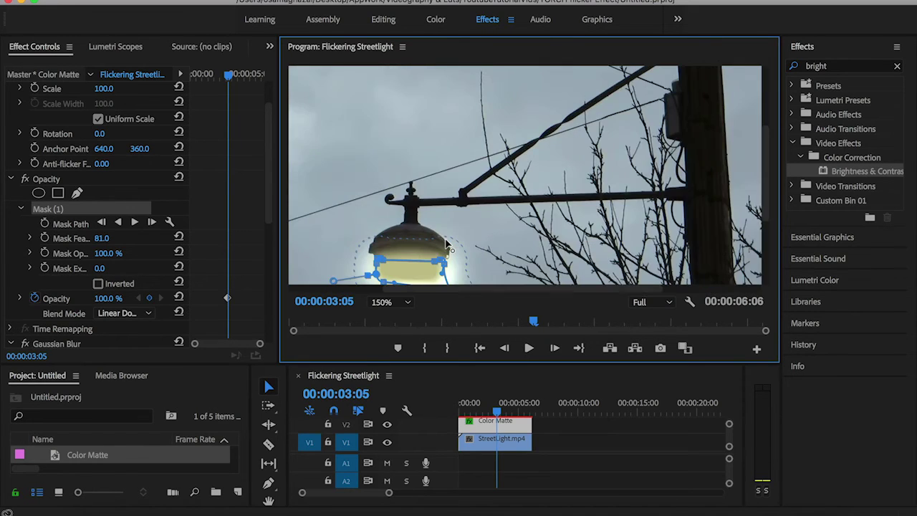
key(h)
drag(447, 244, 532, 147)
key(v)
drag(470, 197, 466, 206)
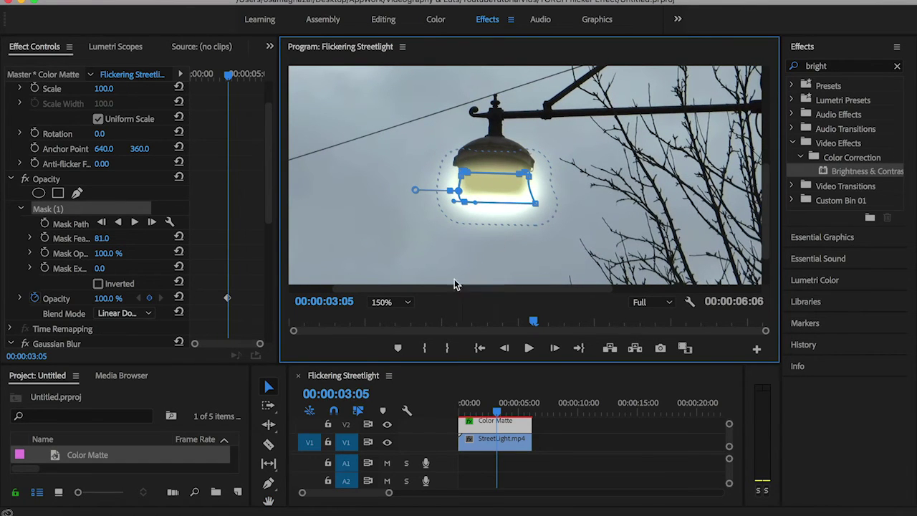
click(382, 302)
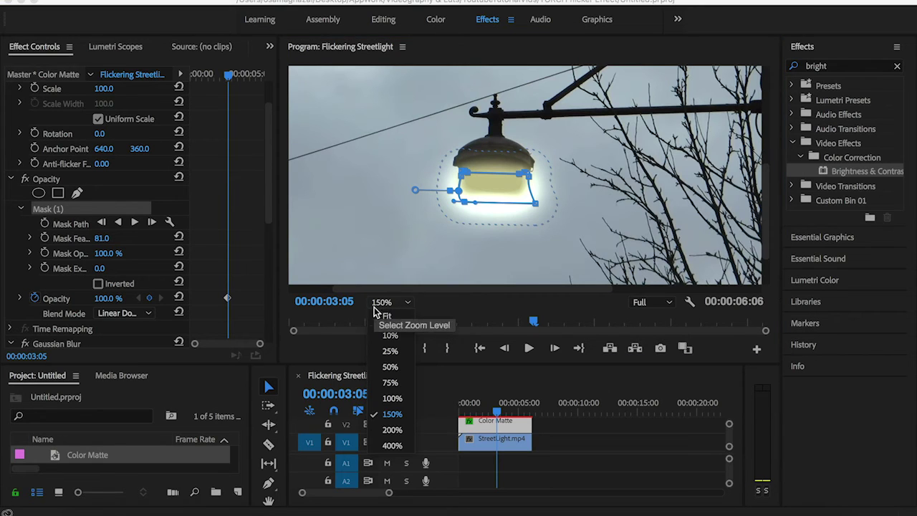
click(374, 315)
click(616, 459)
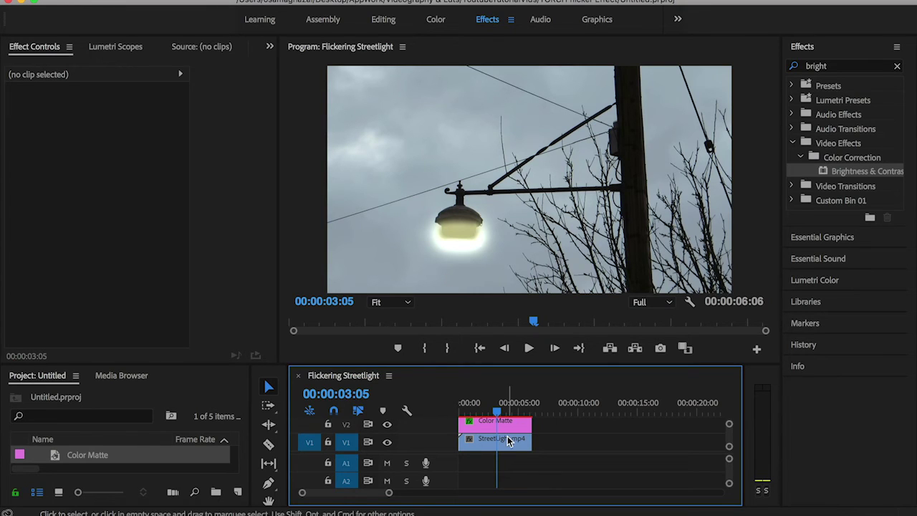
- Select the Color Matte on V2 and move the playhead to the start of the sequence at 00:00:00:00
scroll(508, 439, up, 4)
scroll(507, 441, down, 2)
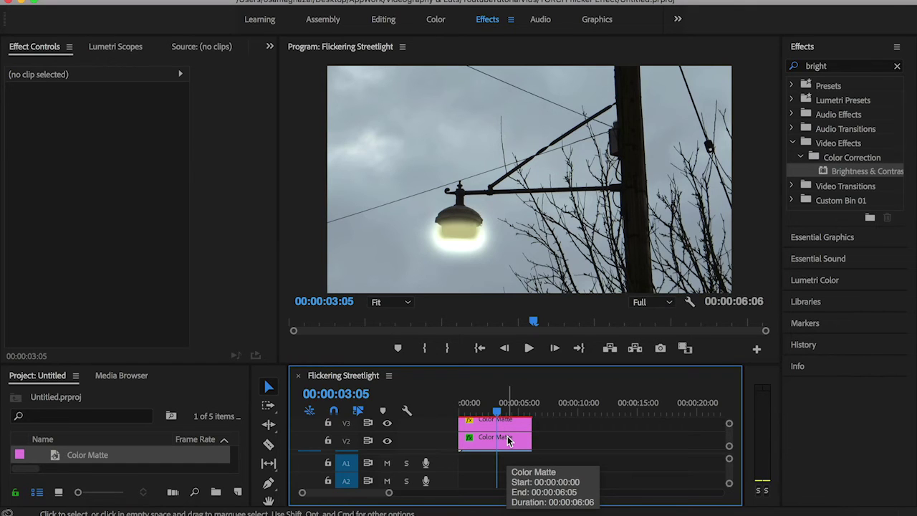
click(508, 441)
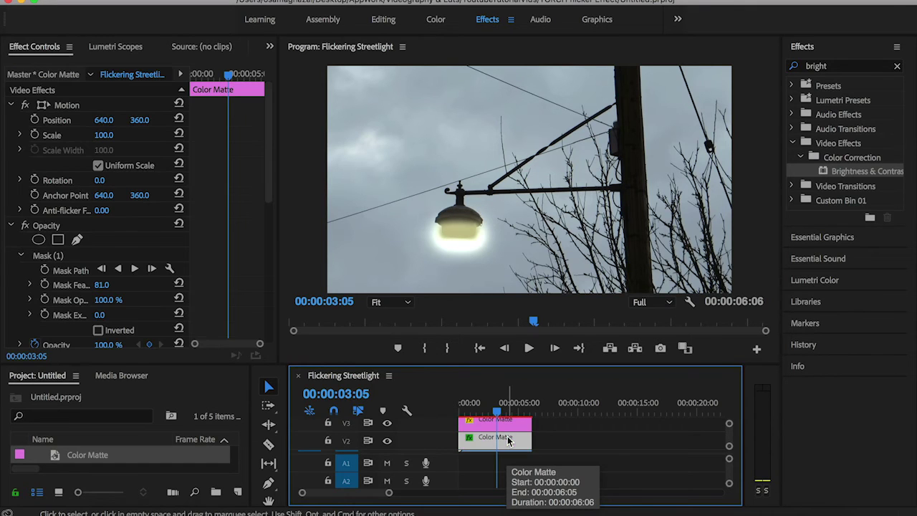
scroll(498, 430, up, 2)
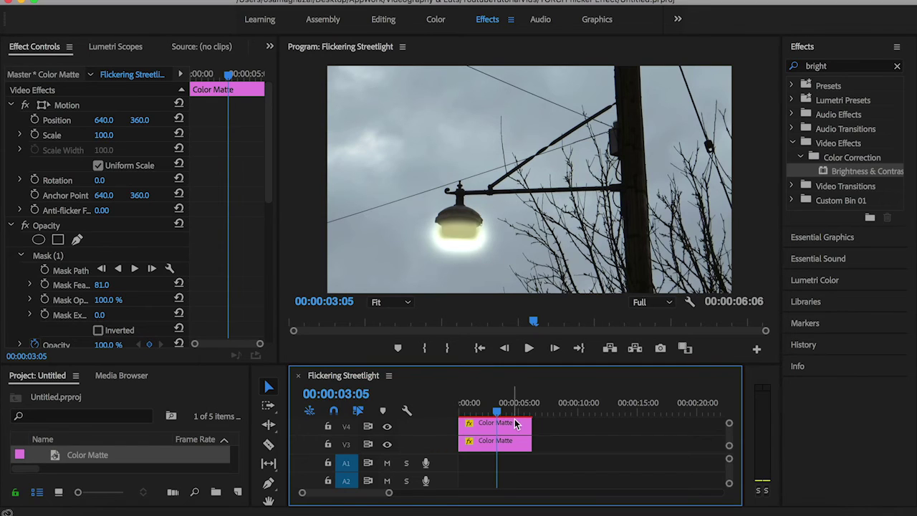
scroll(515, 421, down, 2)
scroll(515, 421, up, 1)
drag(492, 410, 427, 410)
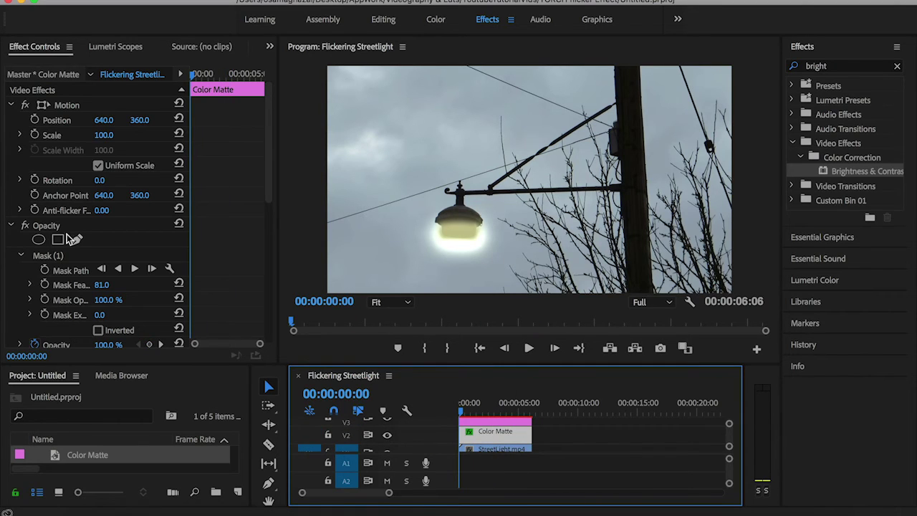
- Collapse the Mask (1) settings within the V2 Color Matte's Opacity effect
click(13, 227)
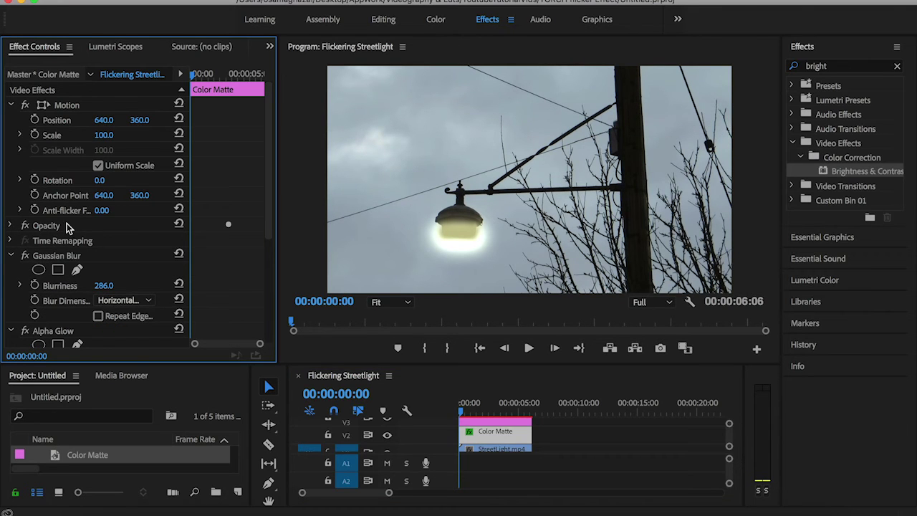
click(13, 226)
click(26, 260)
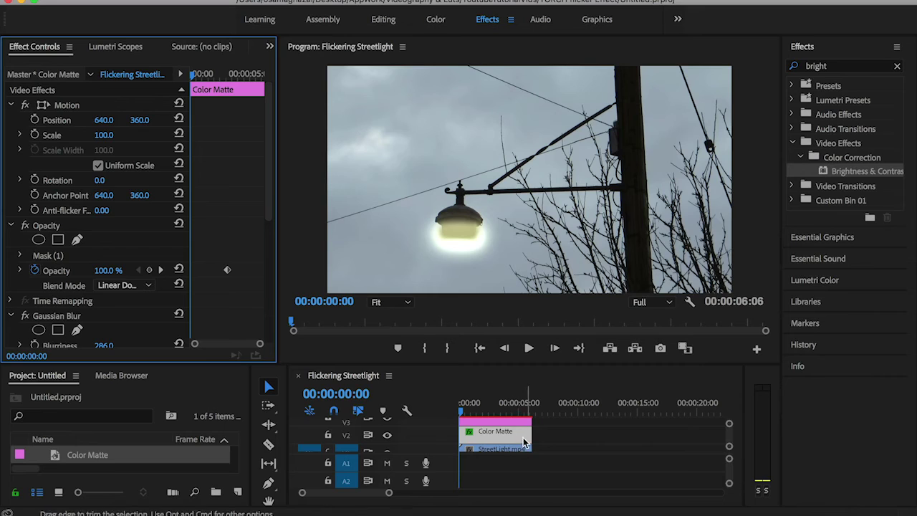
- Delete the V2 Color Matte's existing Opacity keyframe and set its Opacity to 0% at 00:00:00:00
drag(245, 255, 225, 290)
key(Delete)
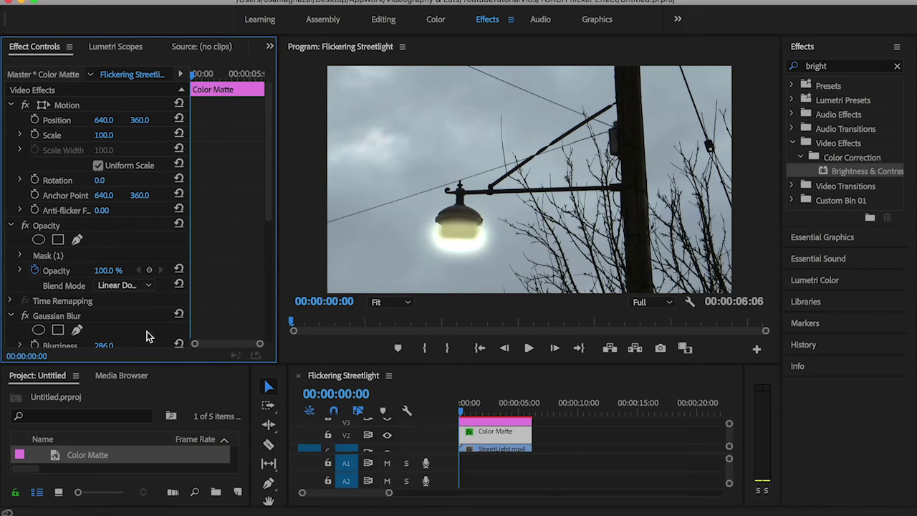
click(111, 269)
text(0)
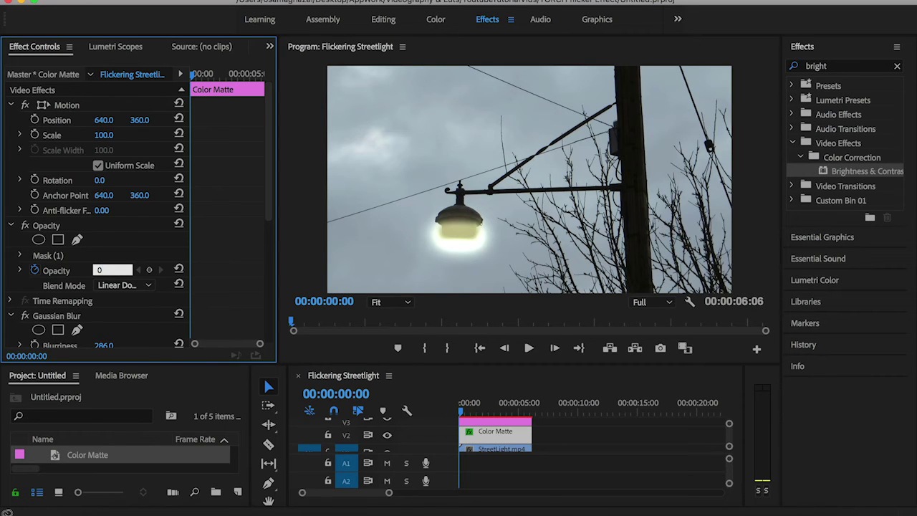
key(Return)
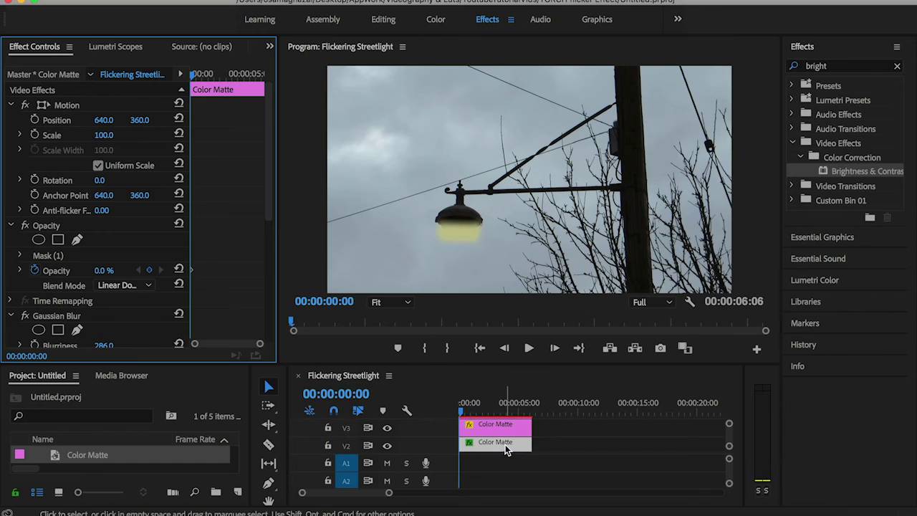
- Collapse Mask (1) on the V3 Color Matte and set its Opacity to 0% at 00:00:00:00
click(501, 428)
scroll(501, 429, up, 2)
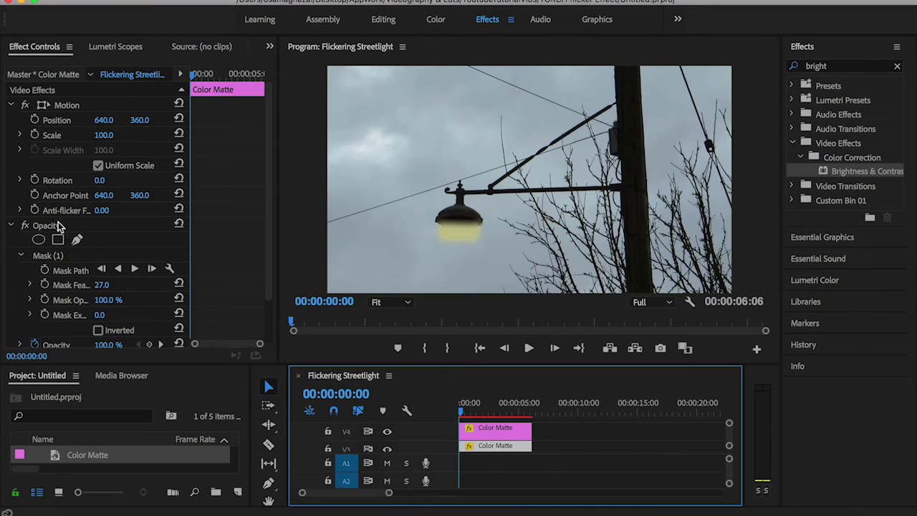
click(21, 255)
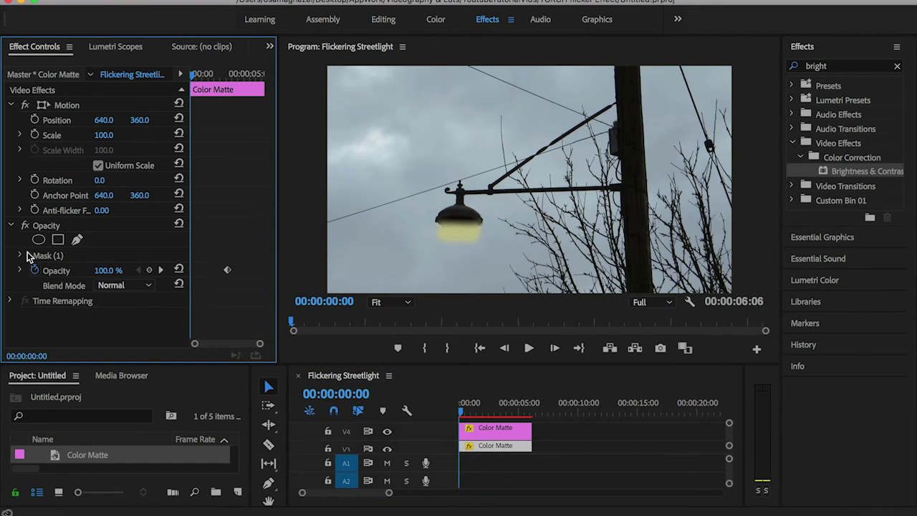
click(104, 270)
text(0)
key(Return)
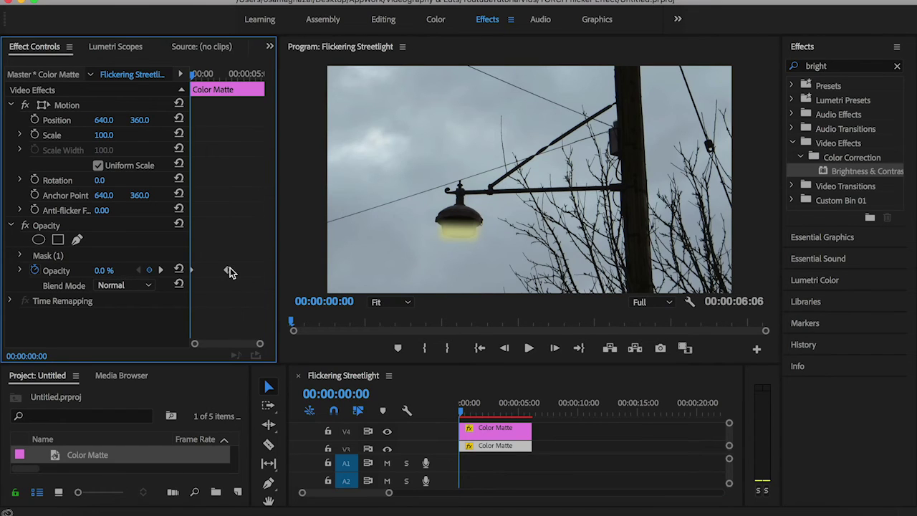
- Delete the existing Opacity keyframe of the V4 Color Matte
click(489, 431)
scroll(208, 258, down, 2)
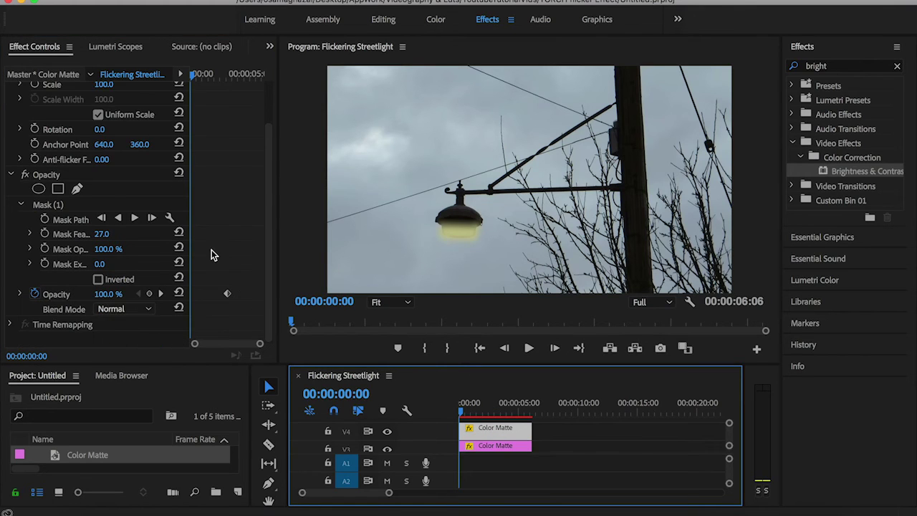
click(227, 294)
key(Delete)
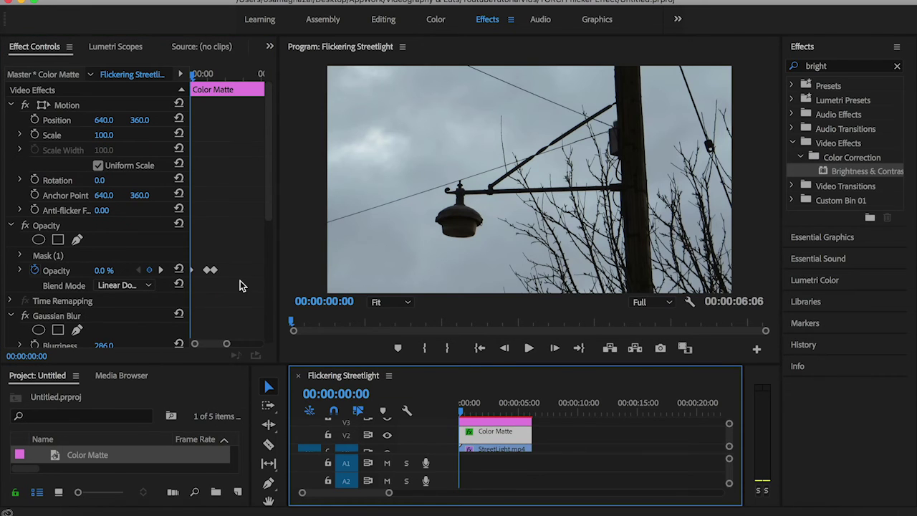
- Delete the V2 Color Matte's two Opacity keyframes near the start and set its Opacity to 25% at 00:00:00:03
drag(232, 253, 204, 286)
key(Delete)
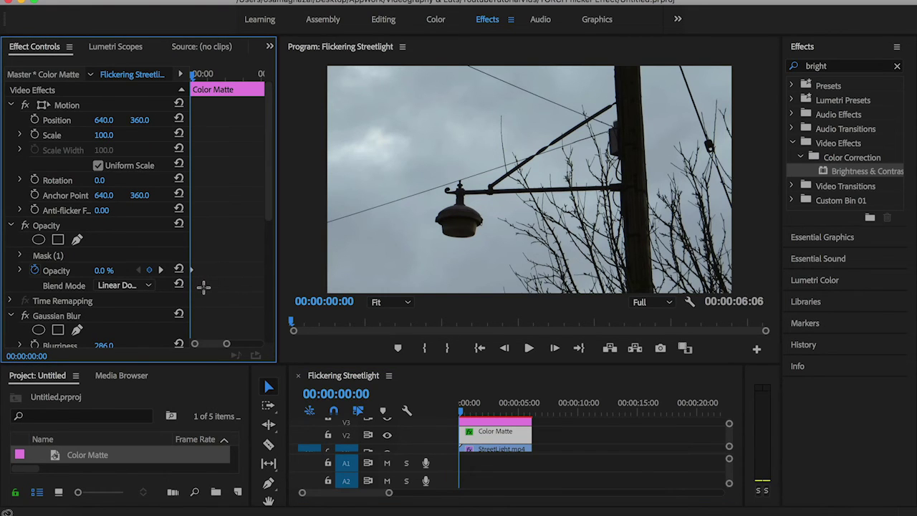
click(162, 270)
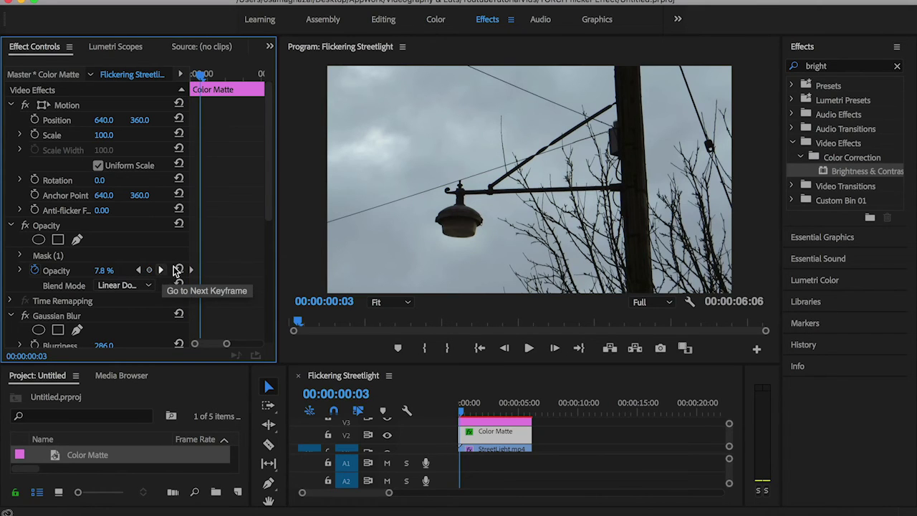
click(162, 269)
click(104, 270)
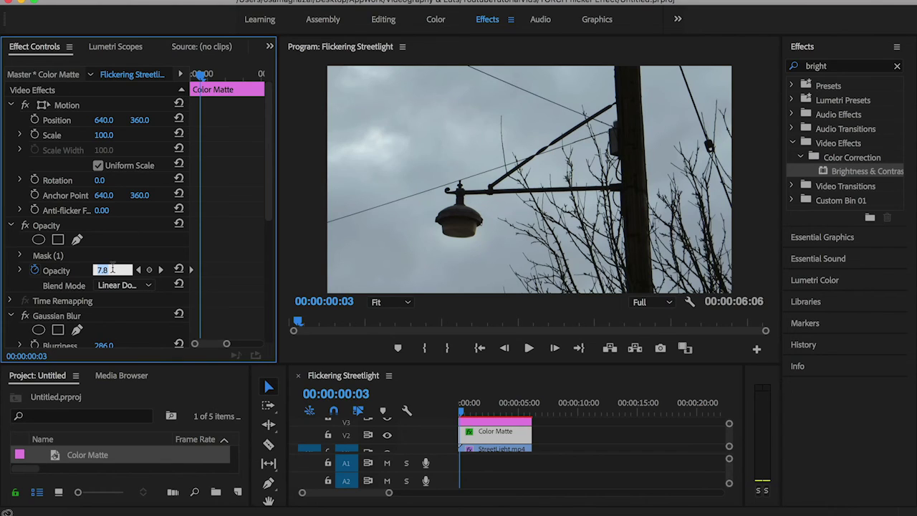
text(25)
key(Return)
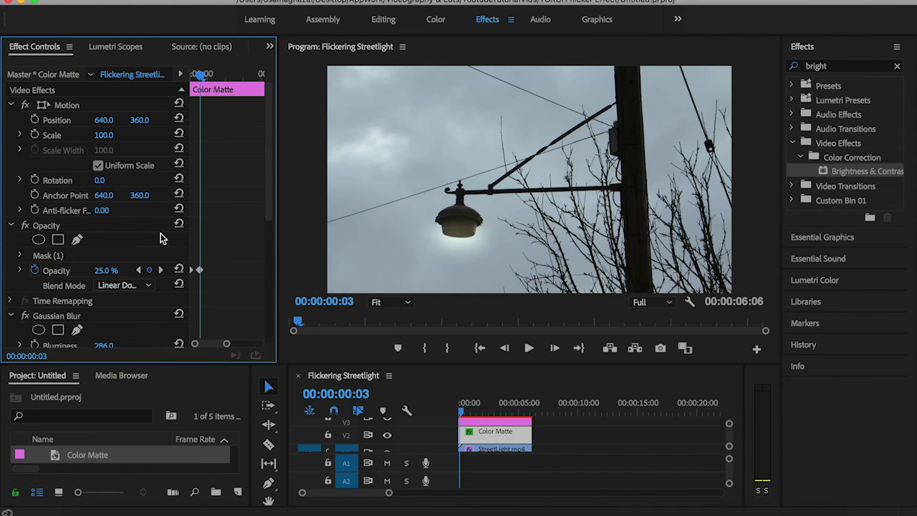
- Set the V2 Color Matte's Opacity to 16.7% at 00:00:00:05
key(Right)
key(Right)
click(108, 270)
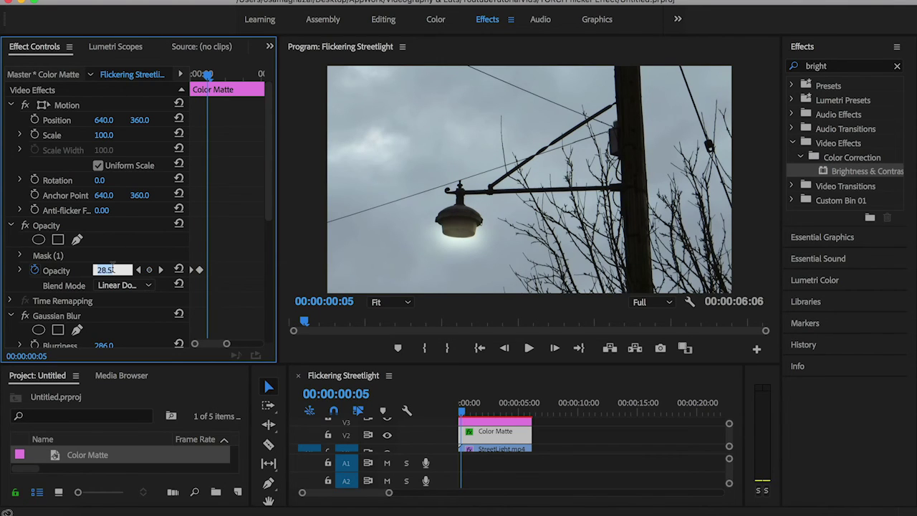
text(16.7)
key(Return)
- Set the V2 Color Matte's Opacity to 47.3% at 00:00:00:10
key(shift+Right)
click(108, 270)
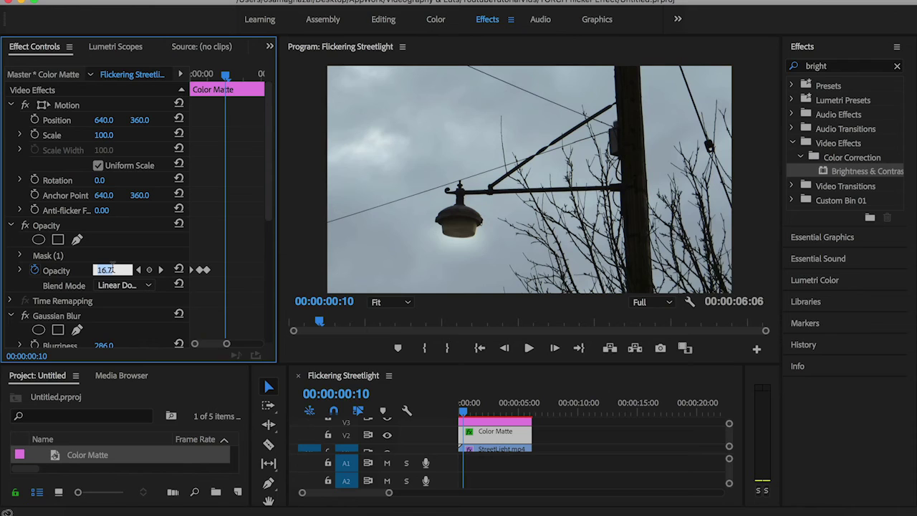
text(47.3)
key(Return)
- Set the V2 Color Matte's Opacity to 0% at 00:00:00:12
key(Right)
key(Right)
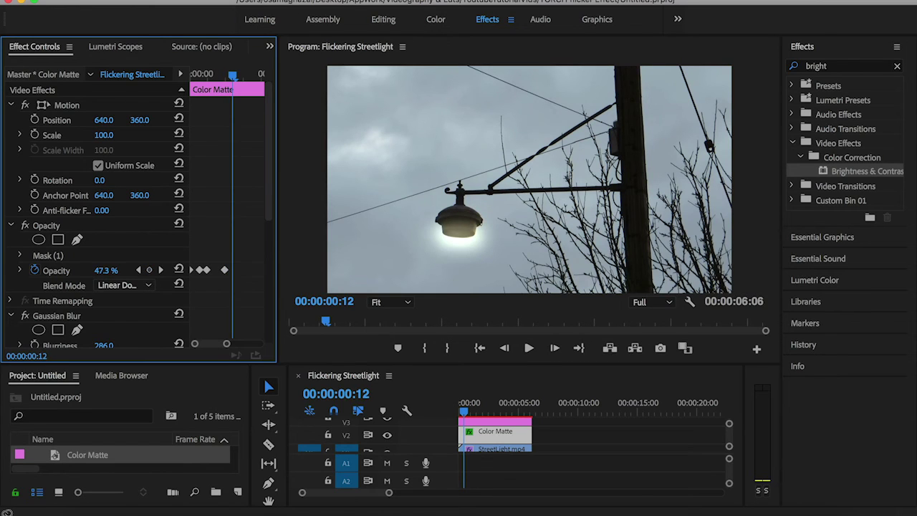
click(106, 270)
text(0)
key(Return)
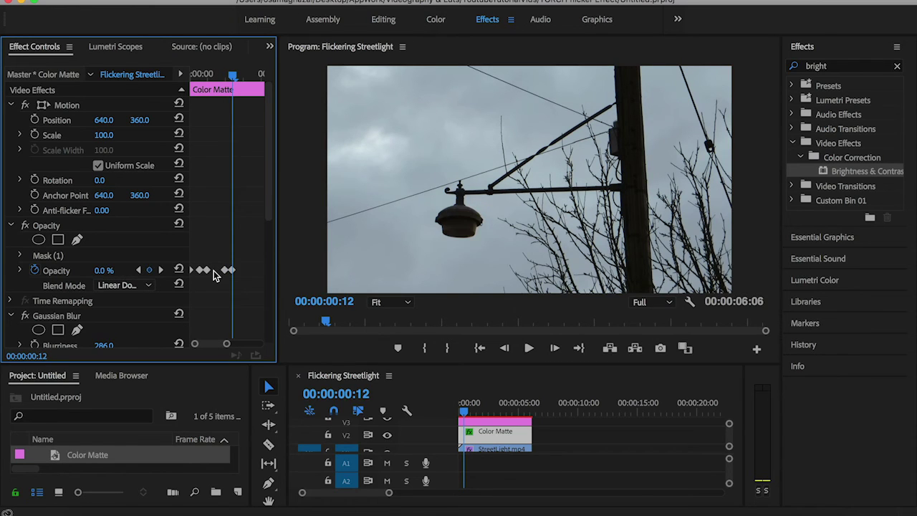
- Set the V2 Color Matte's Opacity to 50% at 00:00:00:14
scroll(214, 271, down, 5)
scroll(216, 271, up, 4)
drag(238, 265, 275, 285)
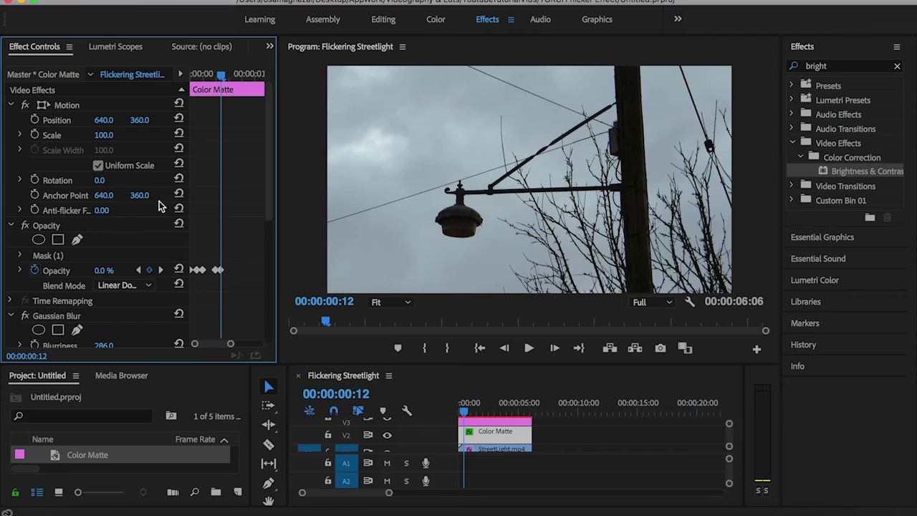
key(Right)
key(Right)
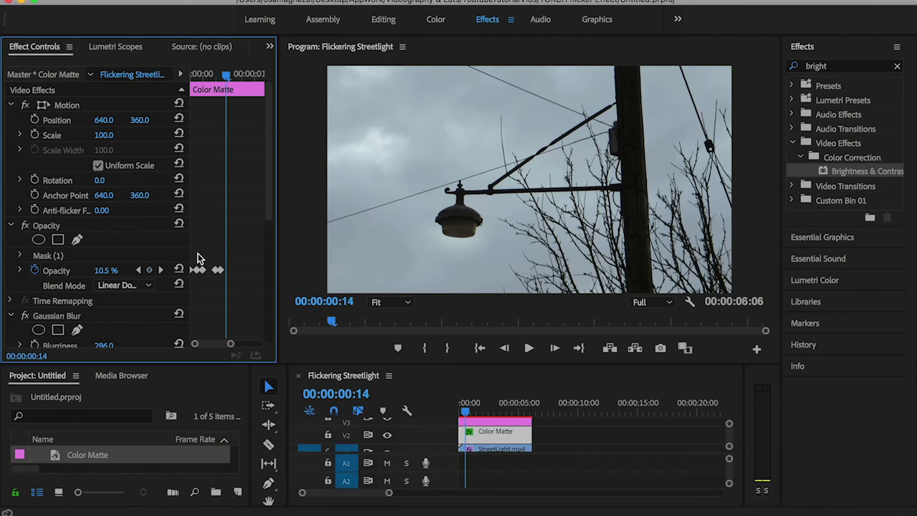
click(113, 266)
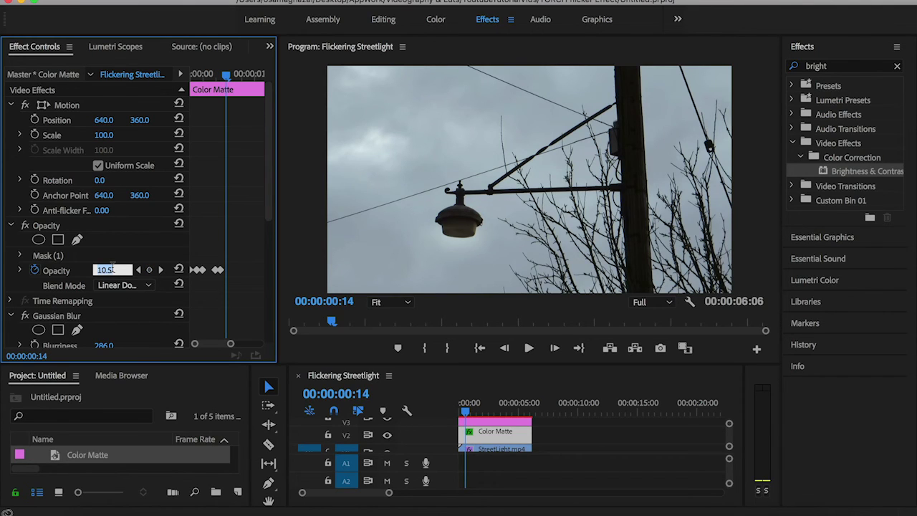
text(50)
key(Return)
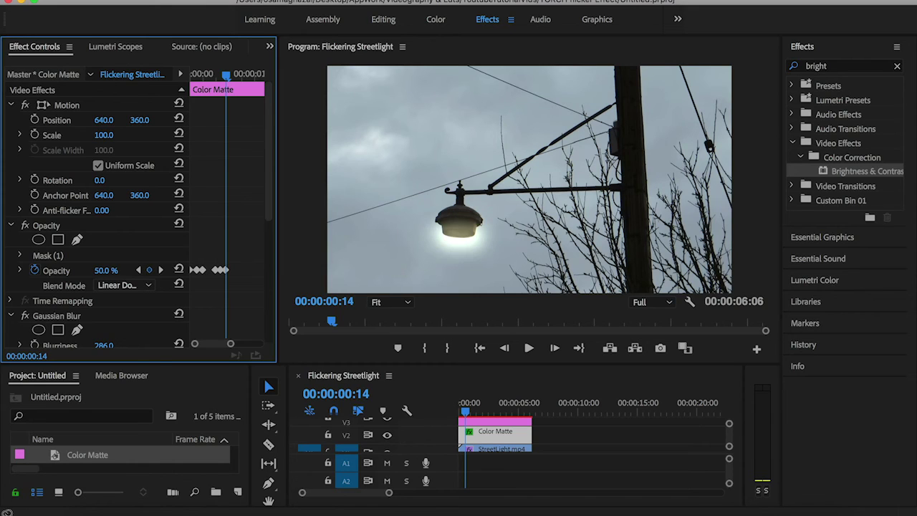
- Drop the V2 Color Matte's Opacity back to 0% at 00:00:00:15
key(Right)
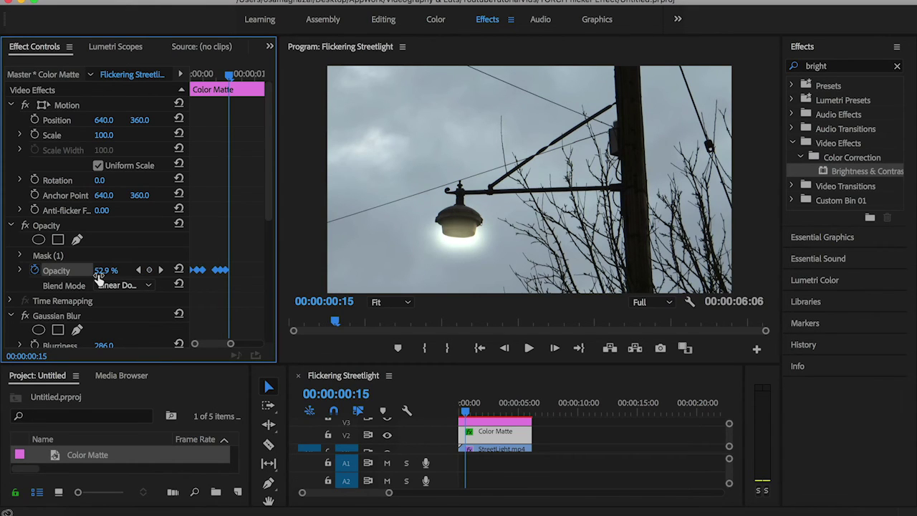
click(112, 268)
text(0)
key(Return)
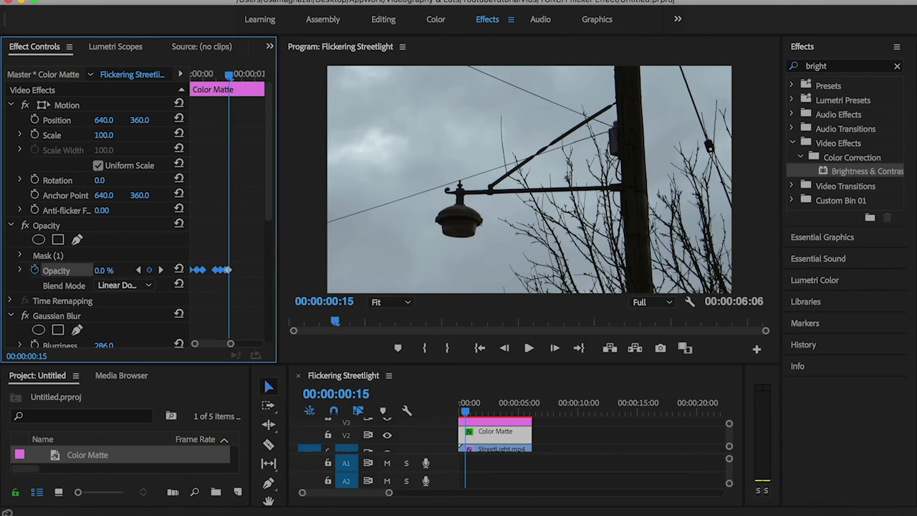
- Raise the V2 Color Matte's Opacity to 100% at 00:00:00:20
key(shift+Right)
click(108, 269)
text(100)
key(Return)
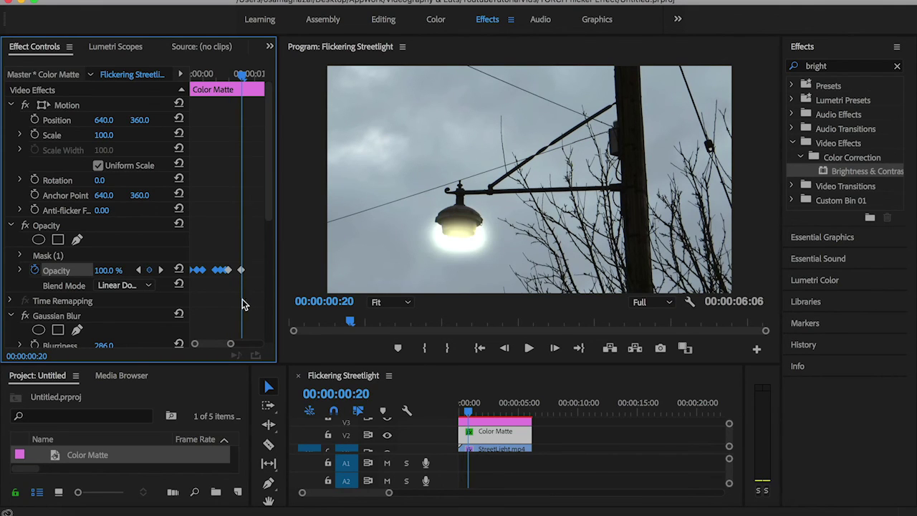
- Delete the leftover Opacity keyframe that follows 00:00:00:20 on the V2 Color Matte
key(backslash)
scroll(239, 297, up, 3)
scroll(238, 298, down, 2)
click(209, 273)
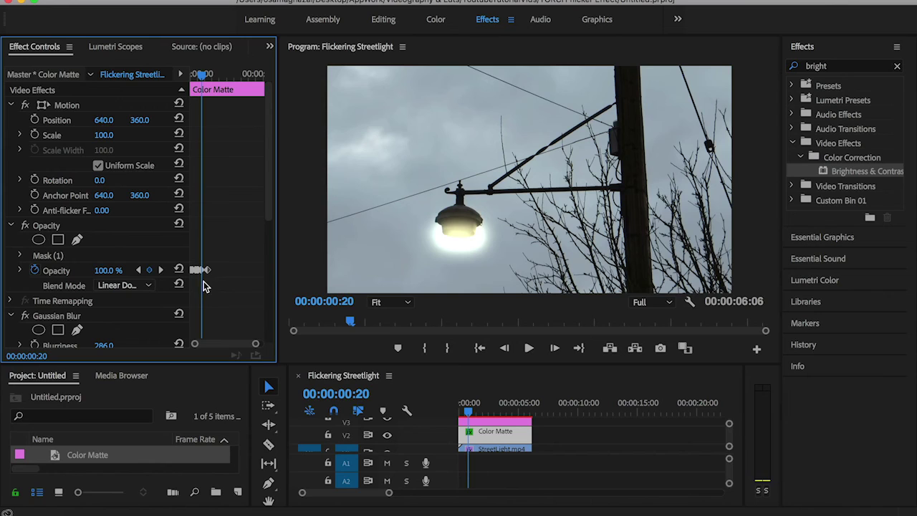
drag(208, 271, 220, 272)
key(Delete)
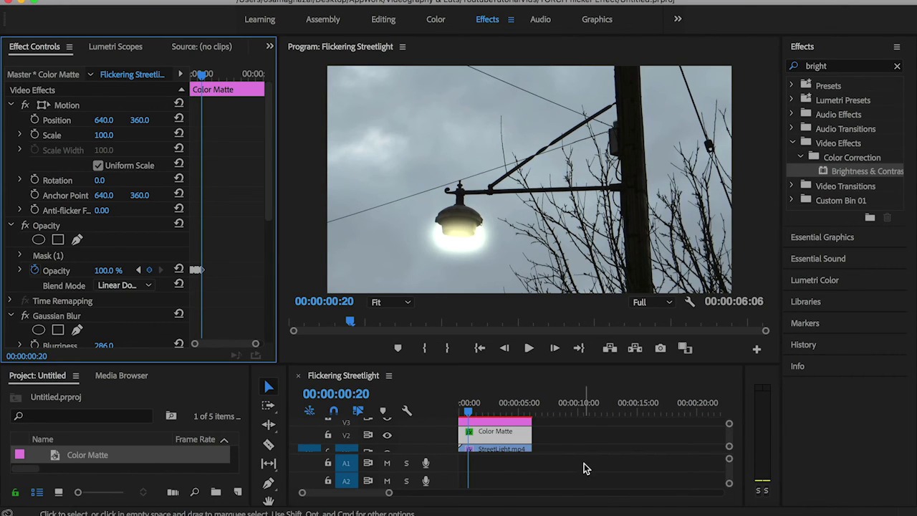
- Play the sequence from the start to preview the flickering glow, and return to 00:00:00:00
click(479, 349)
key(space)
click(480, 349)
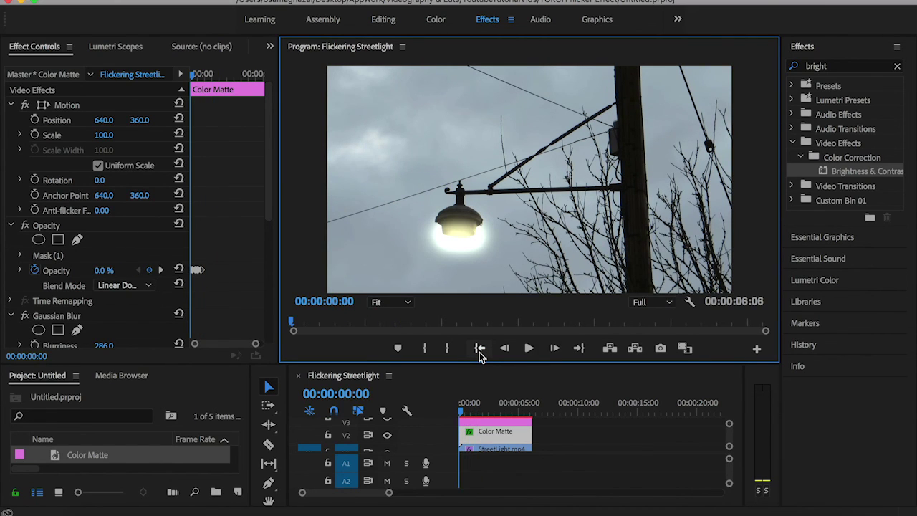
key(space)
click(479, 349)
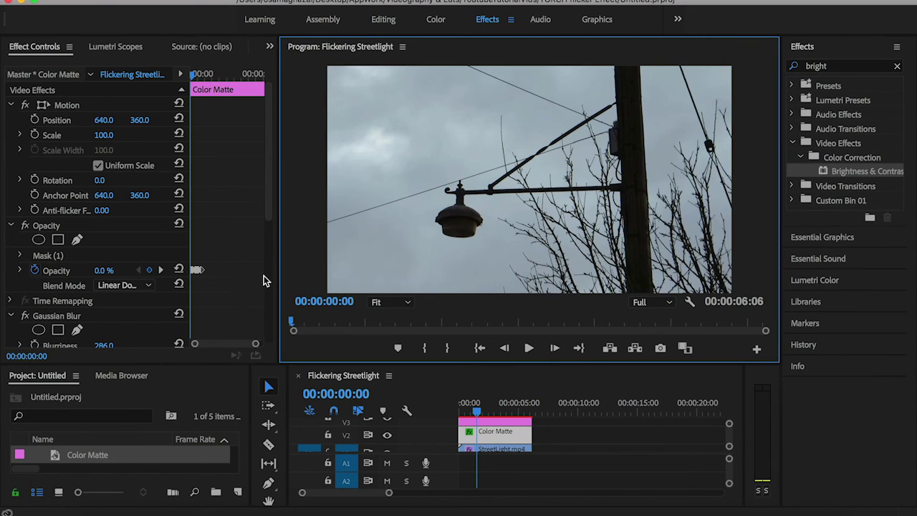
- Apply a second Brightness & Contrast effect to StreetLight.mp4 with Brightness at -44, and reselect the V2 Color Matte
scroll(263, 275, down, 3)
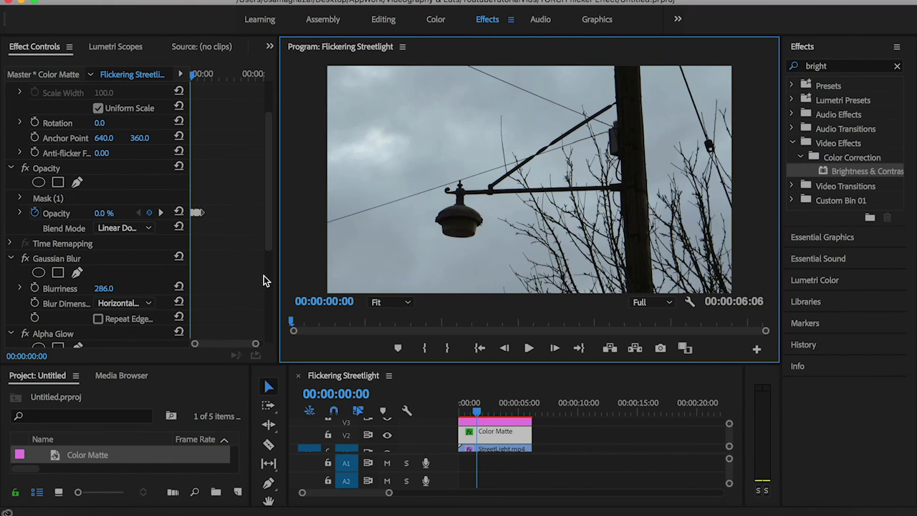
scroll(264, 275, down, 8)
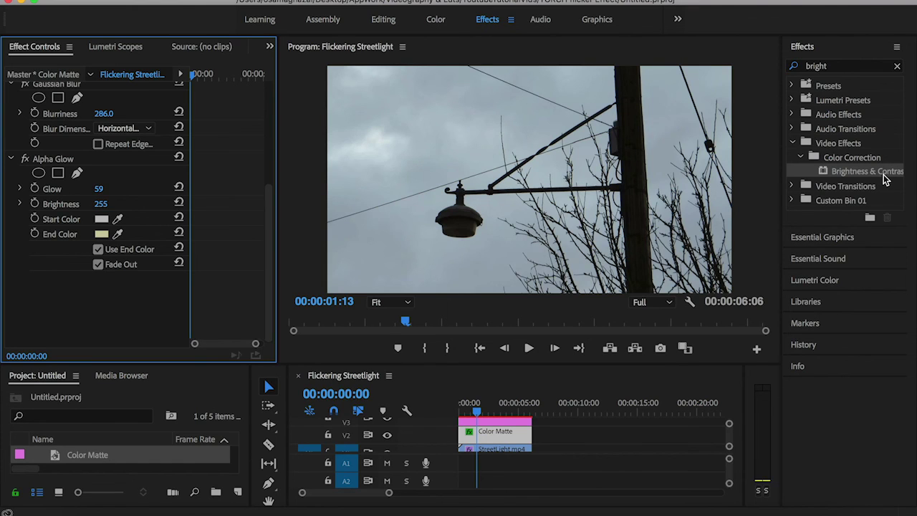
scroll(524, 433, down, 1)
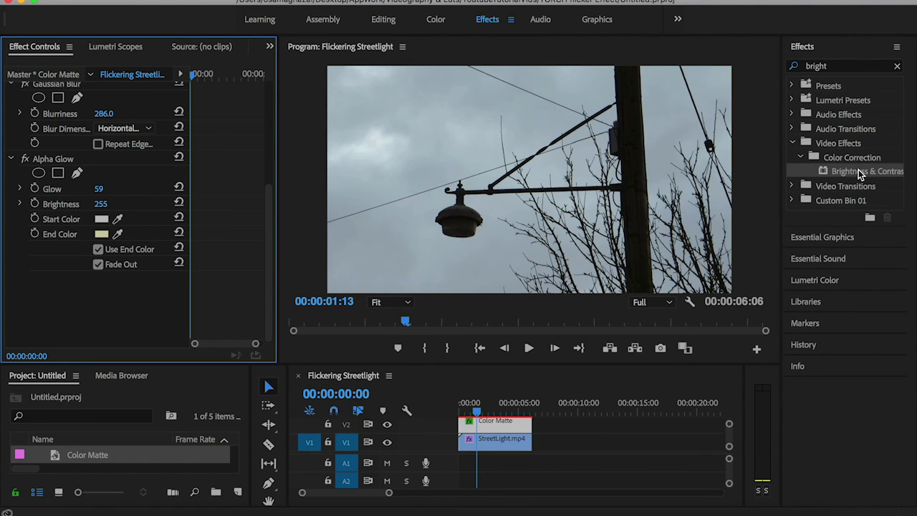
drag(862, 175, 485, 443)
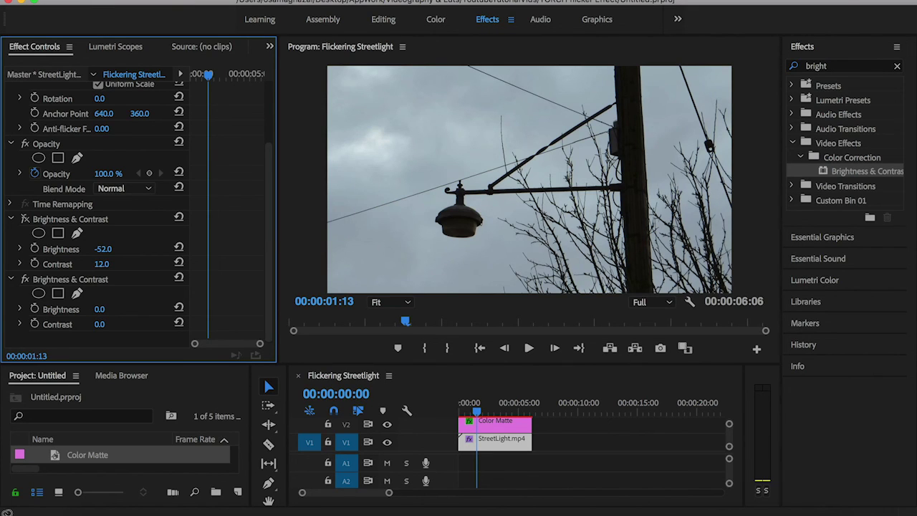
mouse_move(100, 310)
mouse_down()
mouse_move(69, 309)
mouse_move(108, 309)
mouse_up()
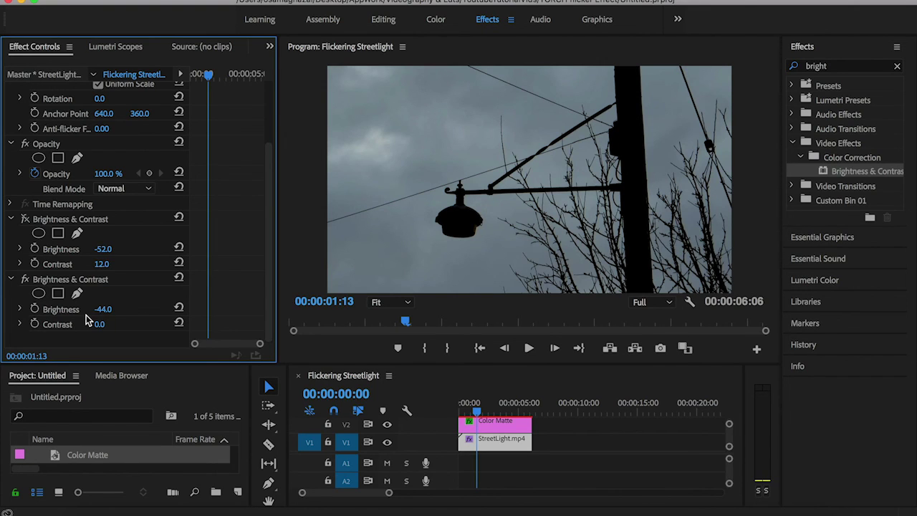
click(494, 422)
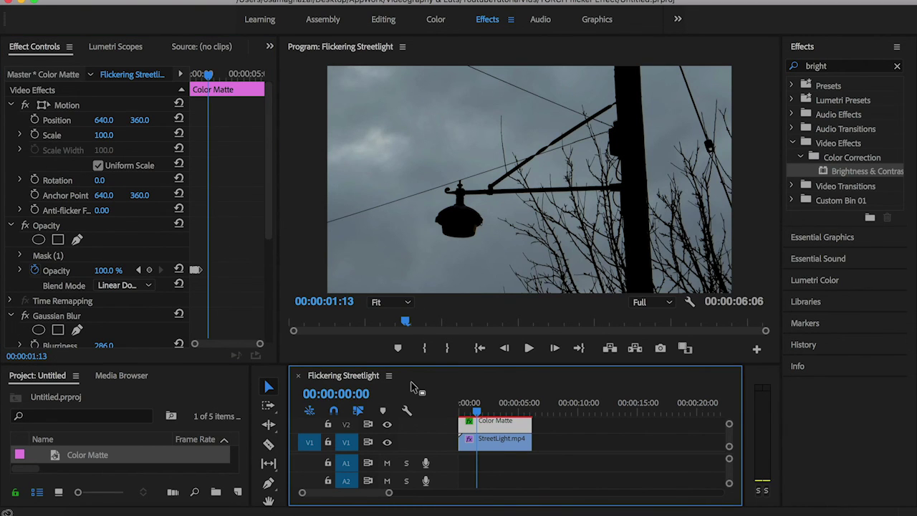